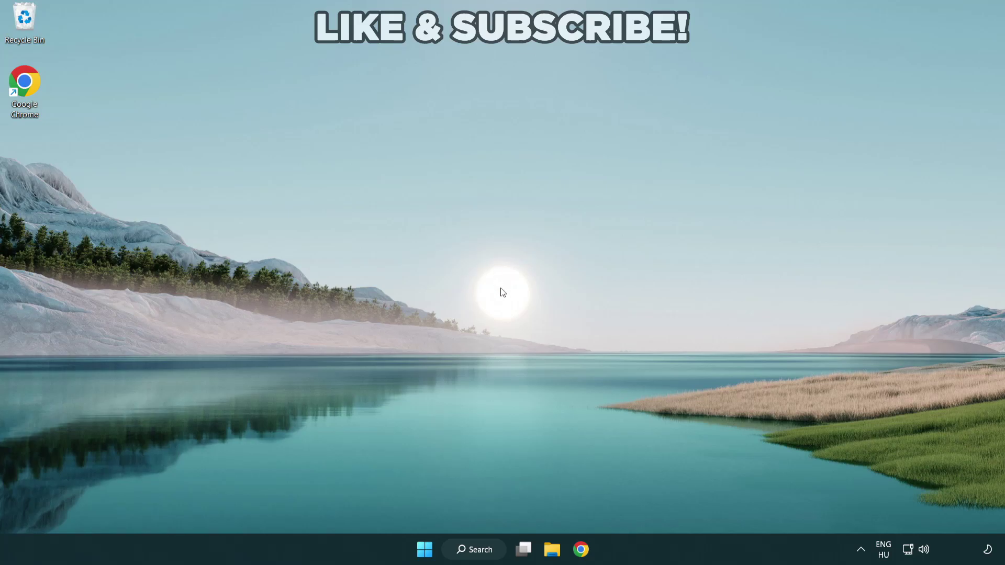
# - Search Windows for 'device manager' to find Device Manager as the best match
pyautogui.click(470, 552)
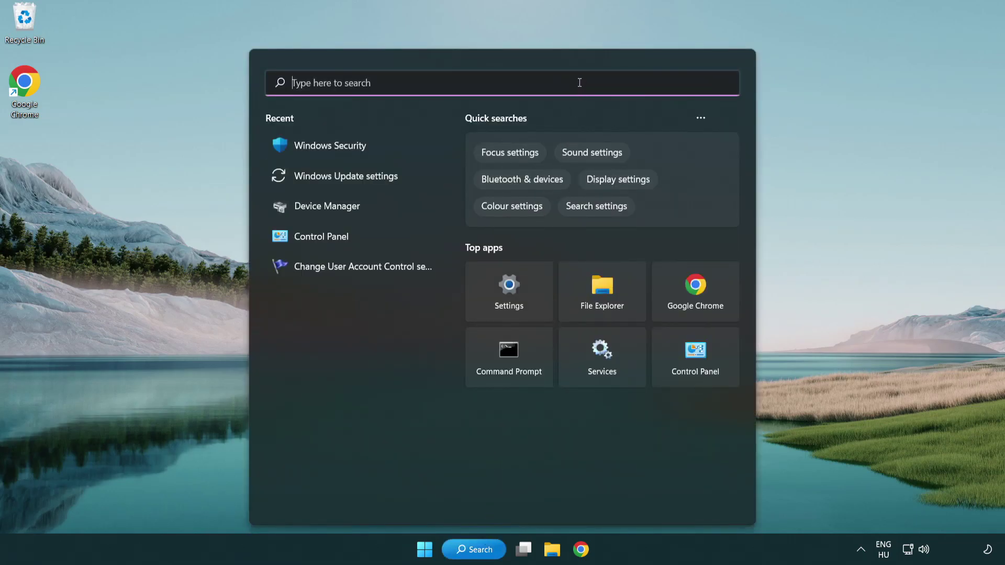
pyautogui.write('devic')
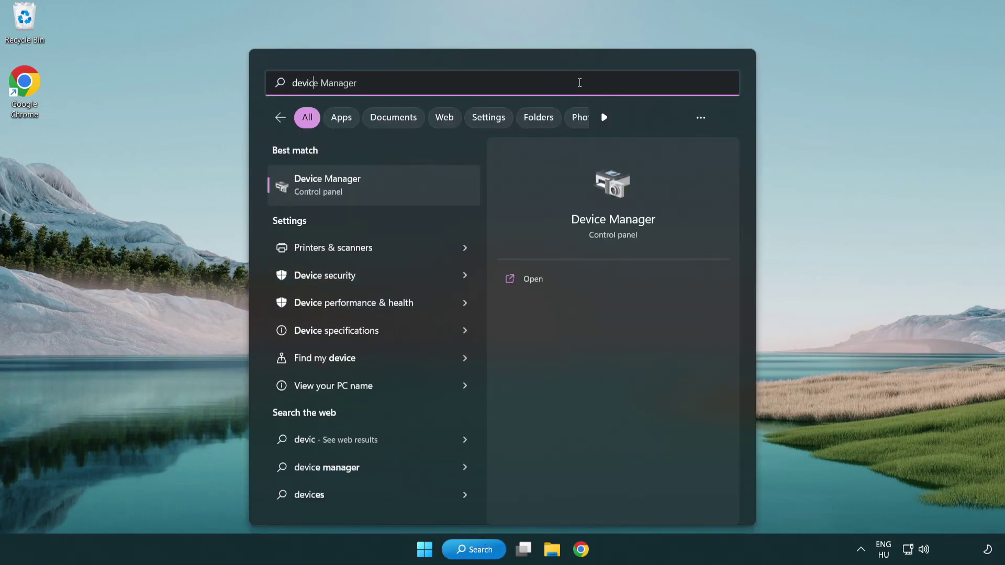
pyautogui.write('e manager')
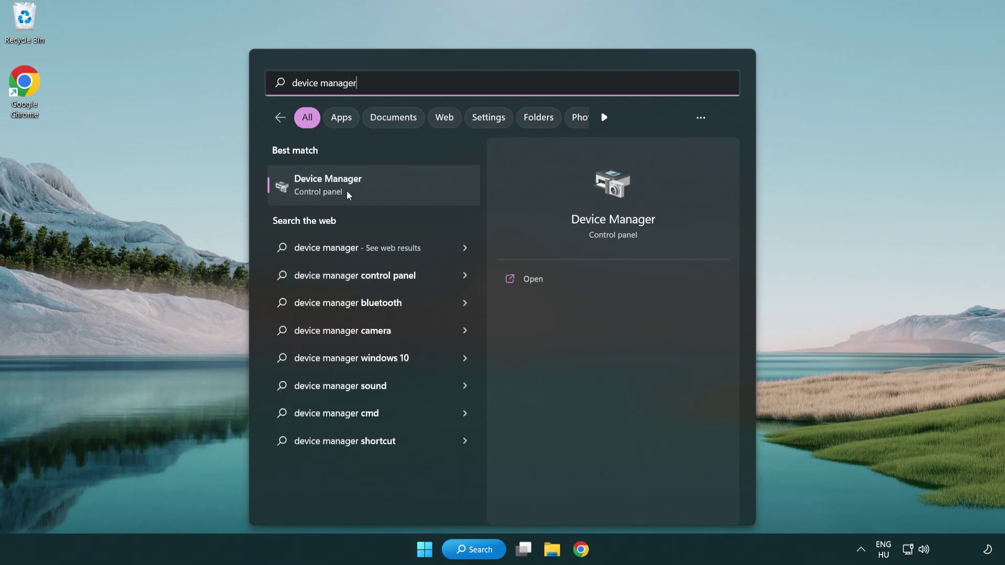
# - Open Device Manager, centre it, and expand Display adapters to bring up the VMware SVGA 3D menu
pyautogui.click(402, 189)
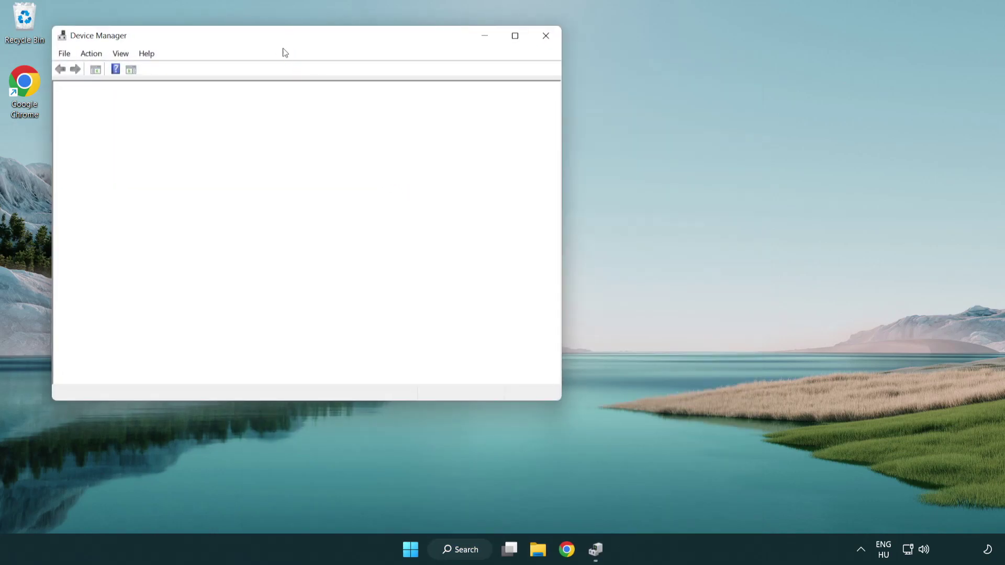
pyautogui.moveTo(274, 40); pyautogui.dragTo(441, 101)
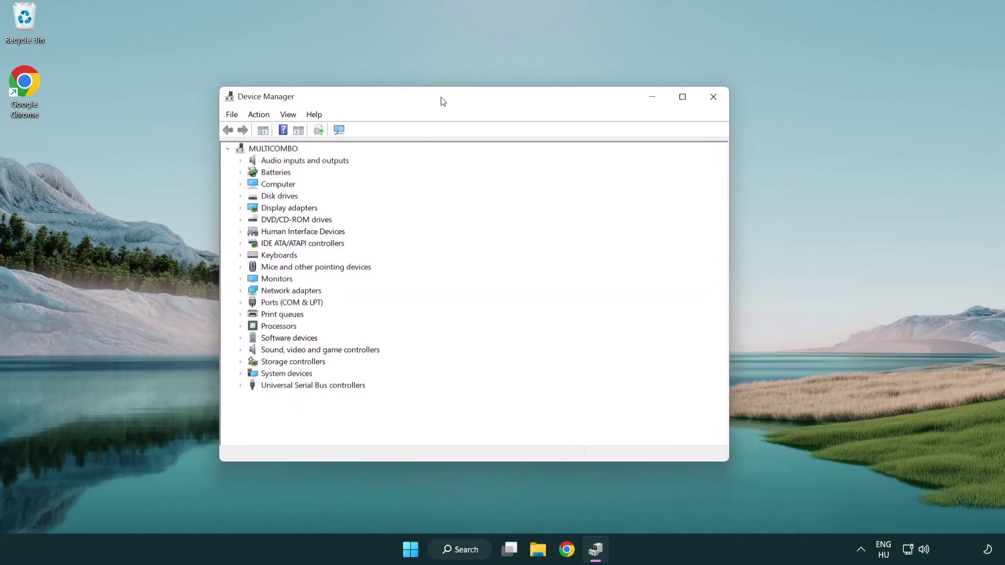
pyautogui.click(278, 209)
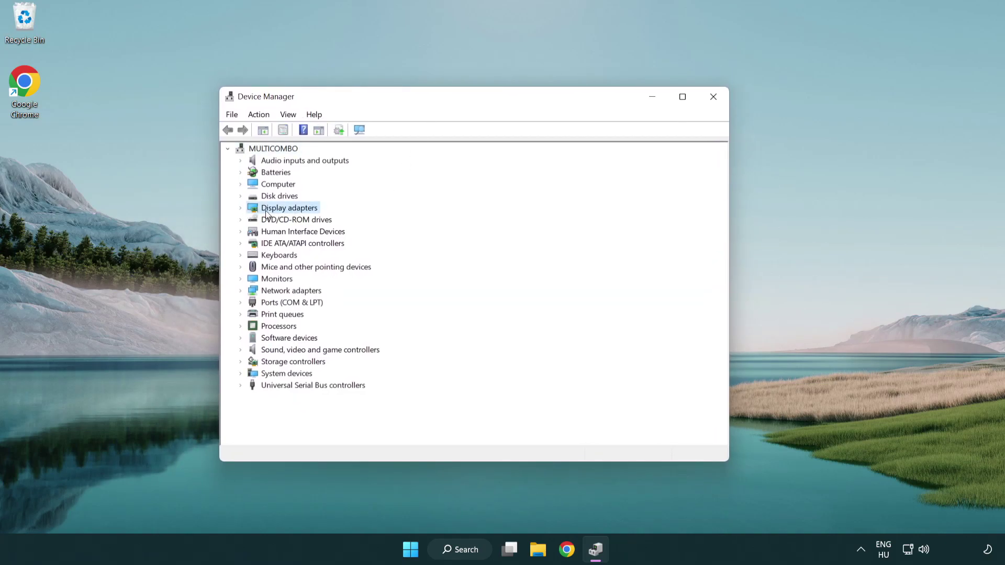
pyautogui.click(241, 209)
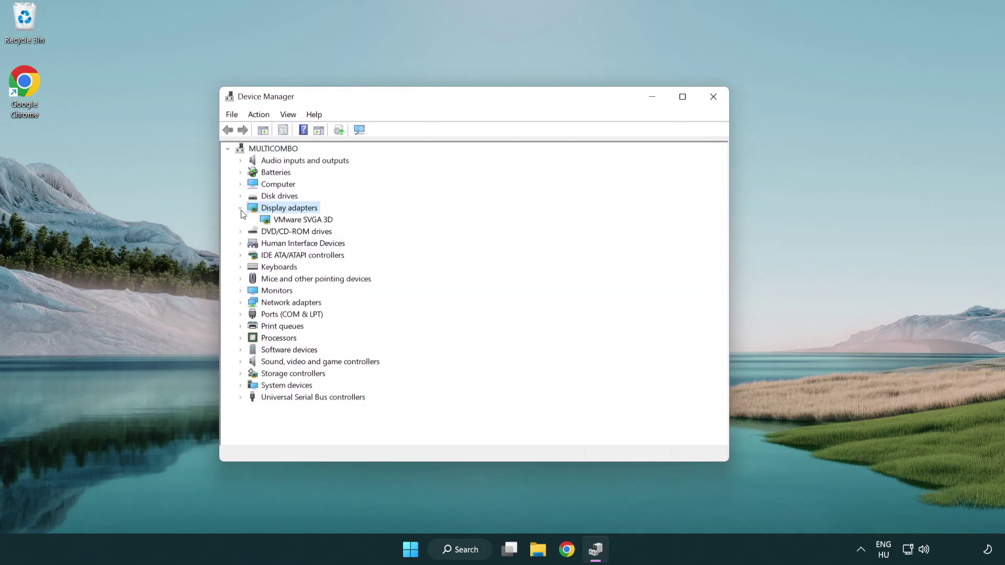
pyautogui.click(296, 223)
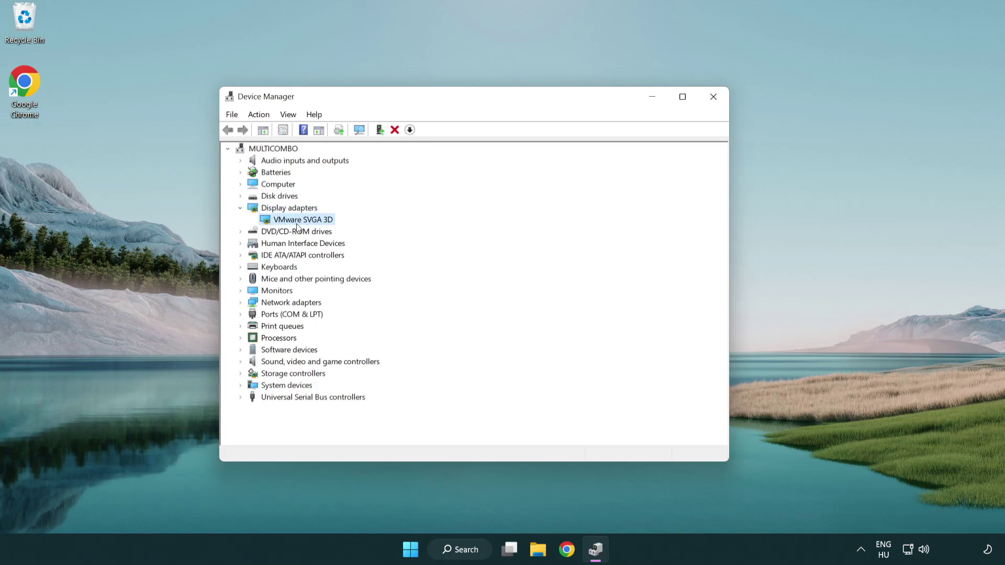
pyautogui.rightClick(299, 224)
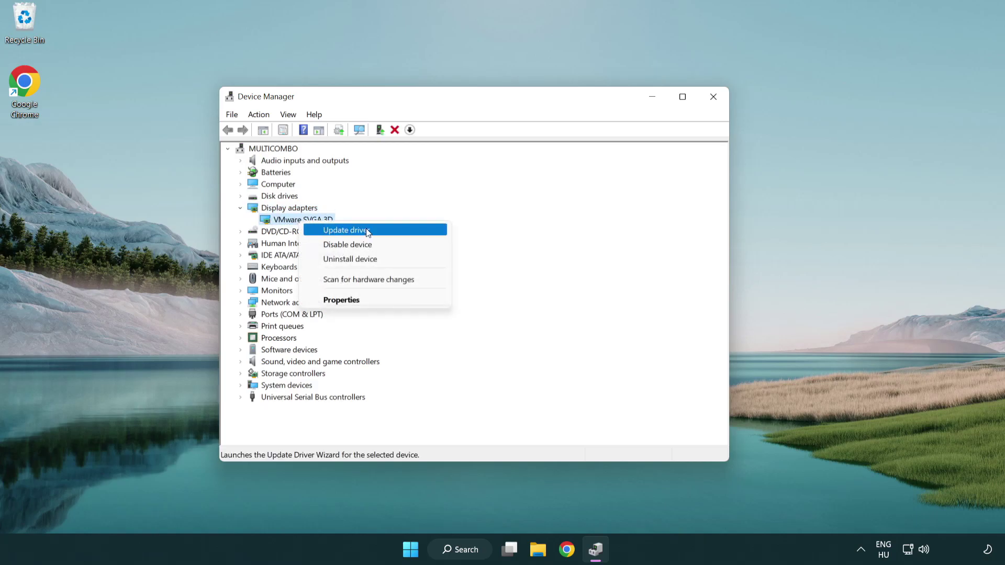
# - Search automatically for a VMware SVGA 3D driver update; the best drivers are already installed
pyautogui.click(396, 232)
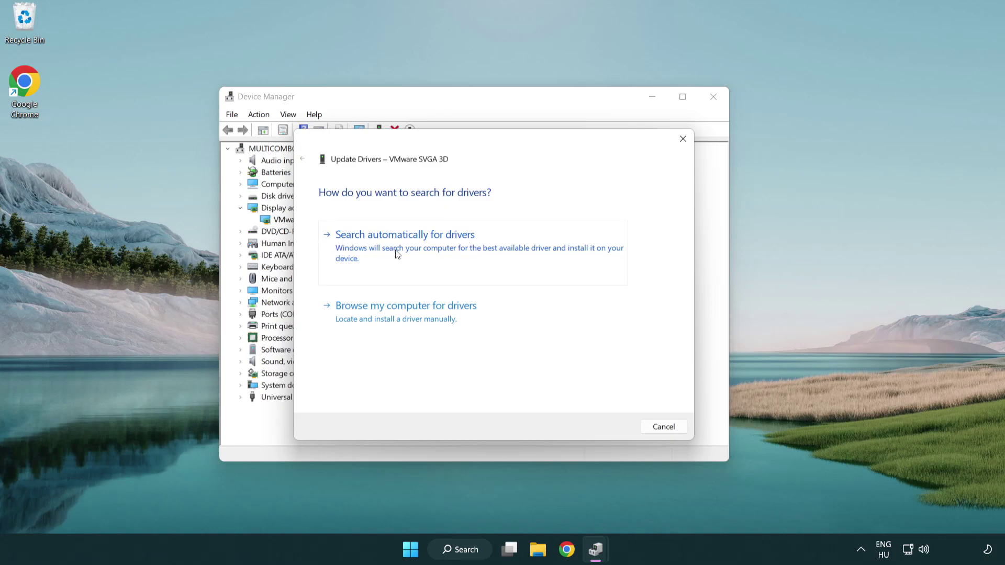
pyautogui.click(441, 245)
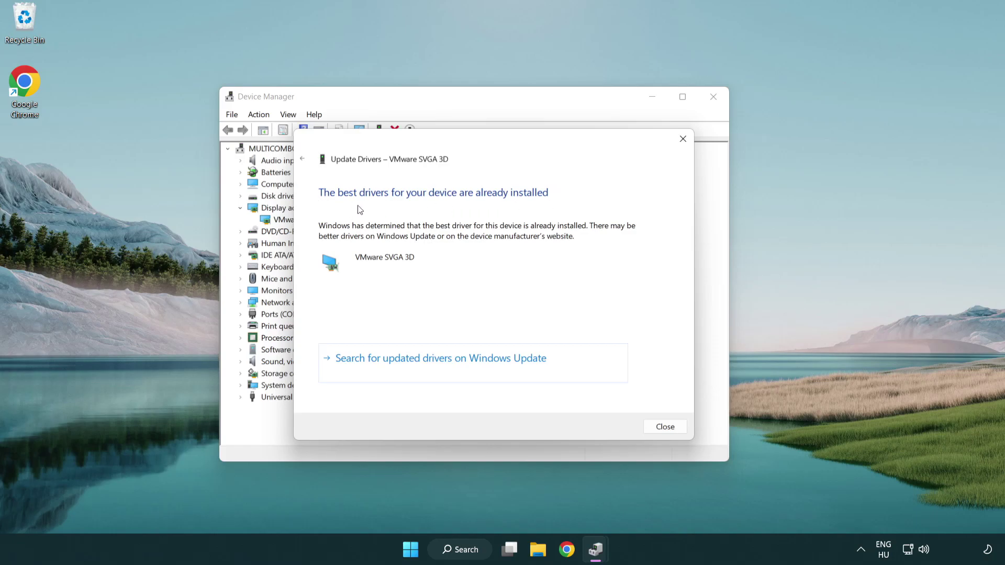
pyautogui.click(665, 427)
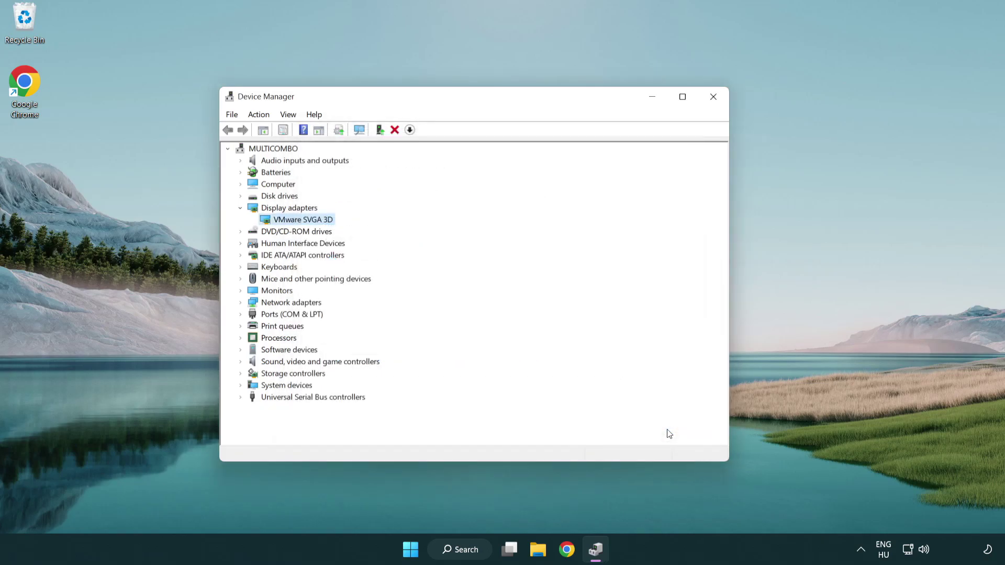
# - Close Device Manager and search Windows for 'update'
pyautogui.click(713, 97)
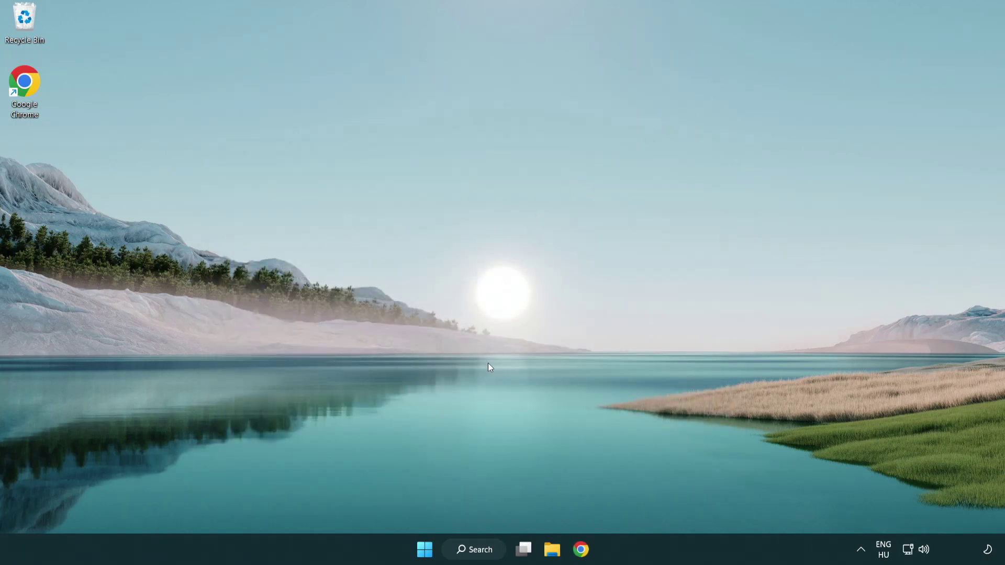
pyautogui.click(484, 550)
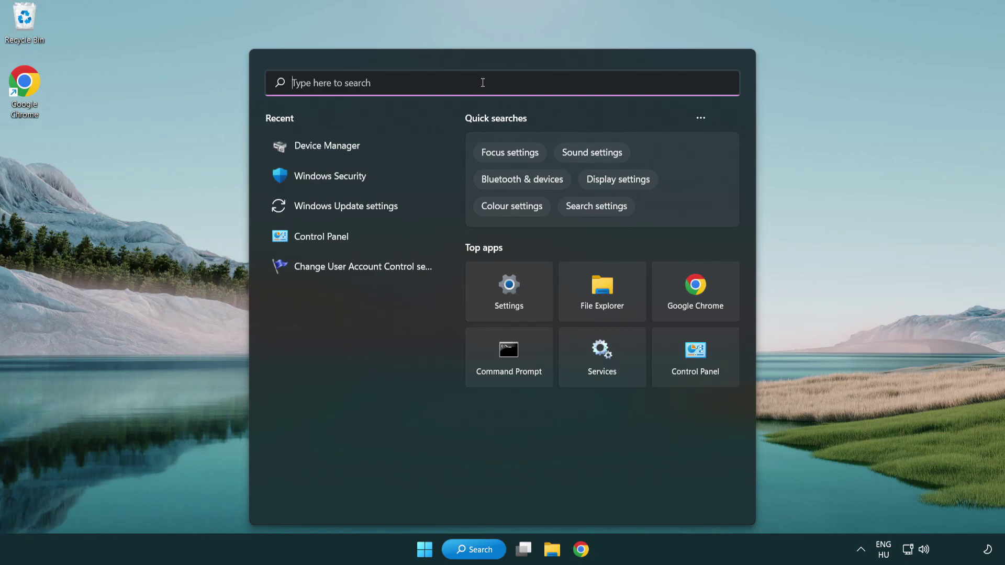
pyautogui.write('update')
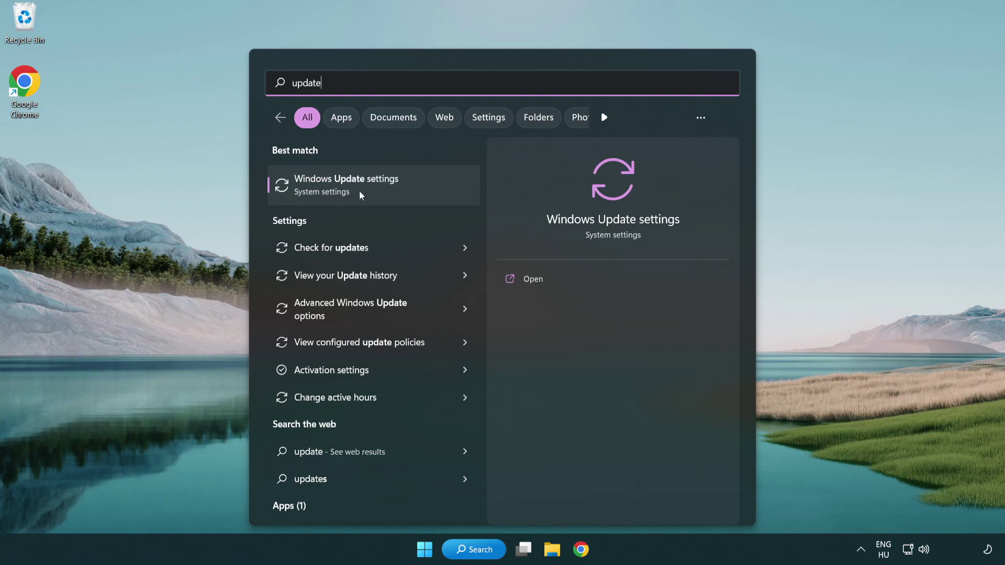
# - Check for updates in Windows Update settings, confirm the PC is up to date, and close Settings
pyautogui.click(392, 194)
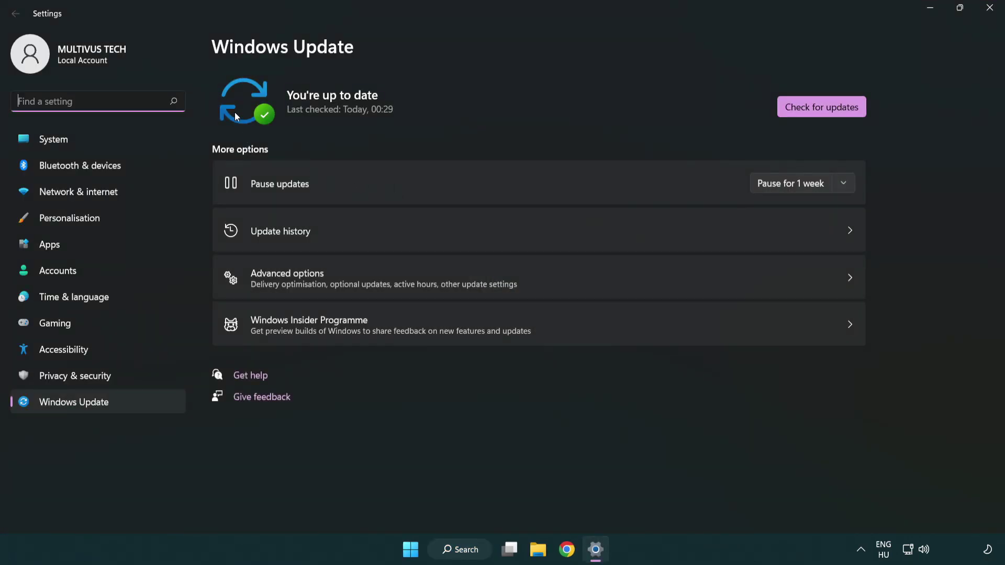
pyautogui.click(842, 112)
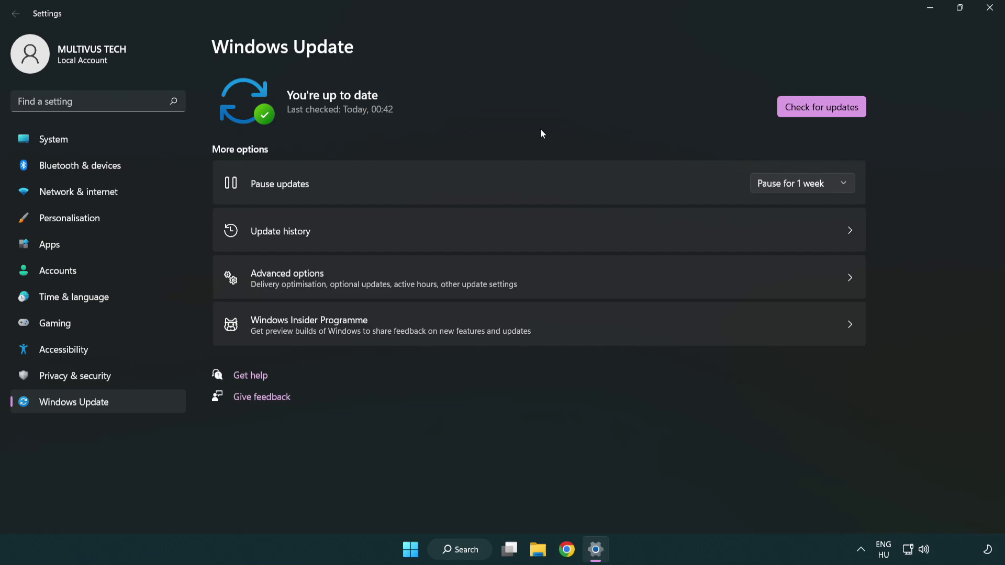
pyautogui.click(985, 15)
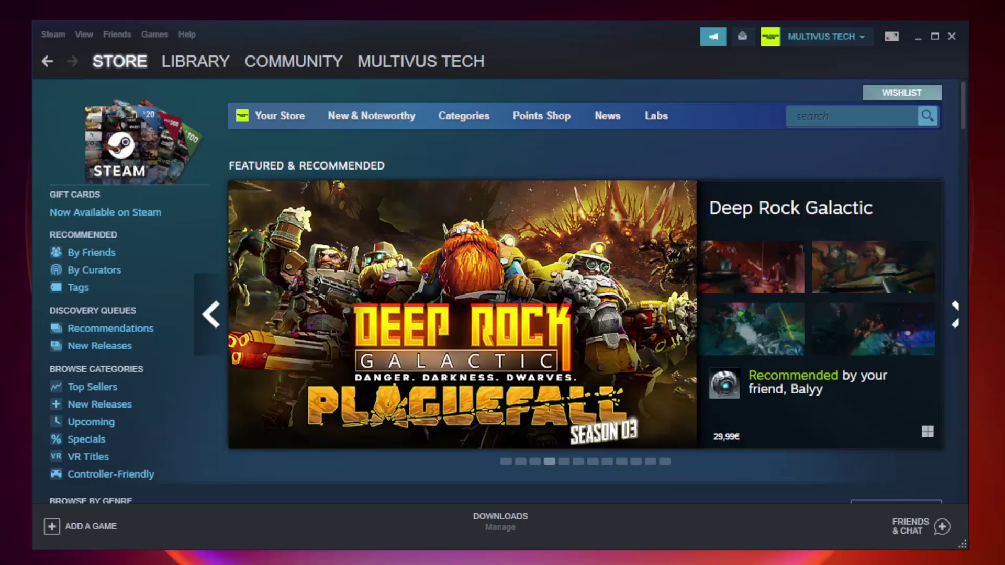
# - Switch Steam to the Library and bring up the options for YOUR NOT WORKING GAME
pyautogui.moveTo(201, 64)
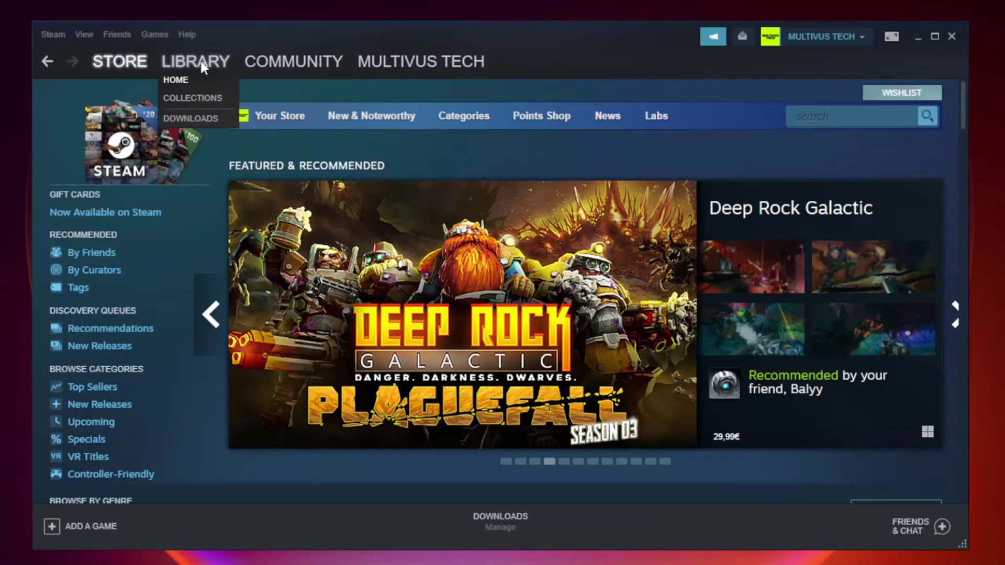
pyautogui.click(203, 67)
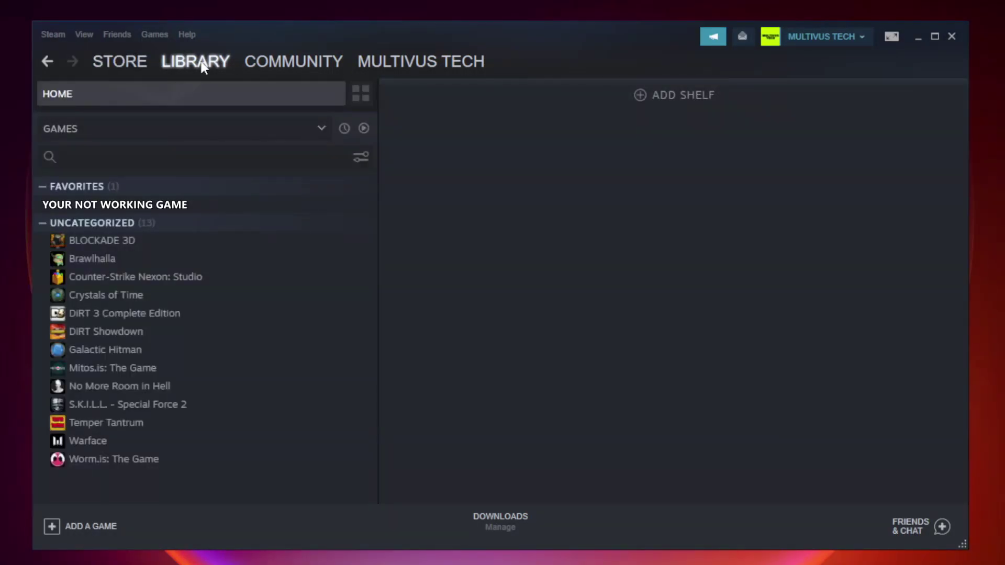
pyautogui.rightClick(217, 209)
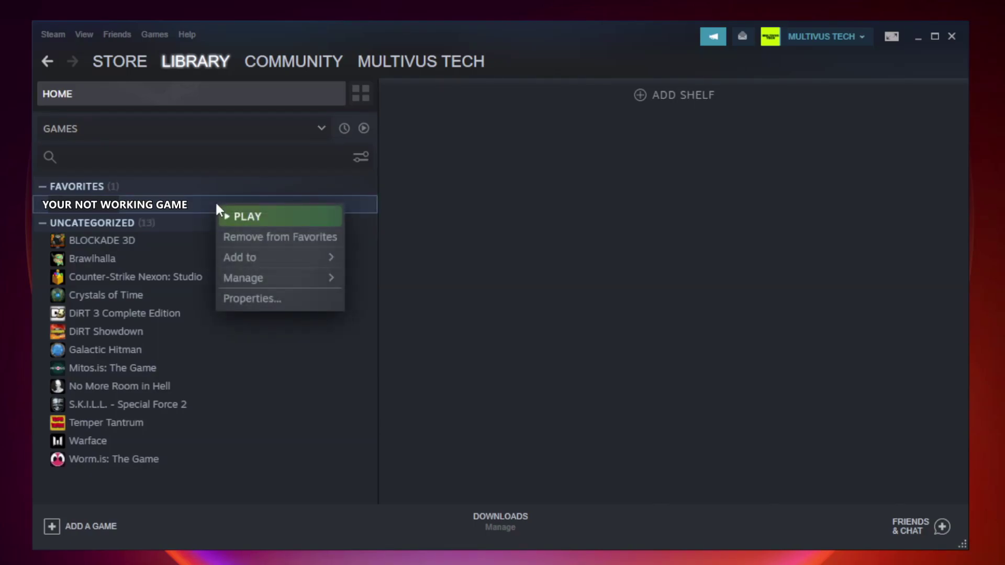
# - Verify the integrity of Unturned's local files so all 9192 files validate
pyautogui.click(277, 296)
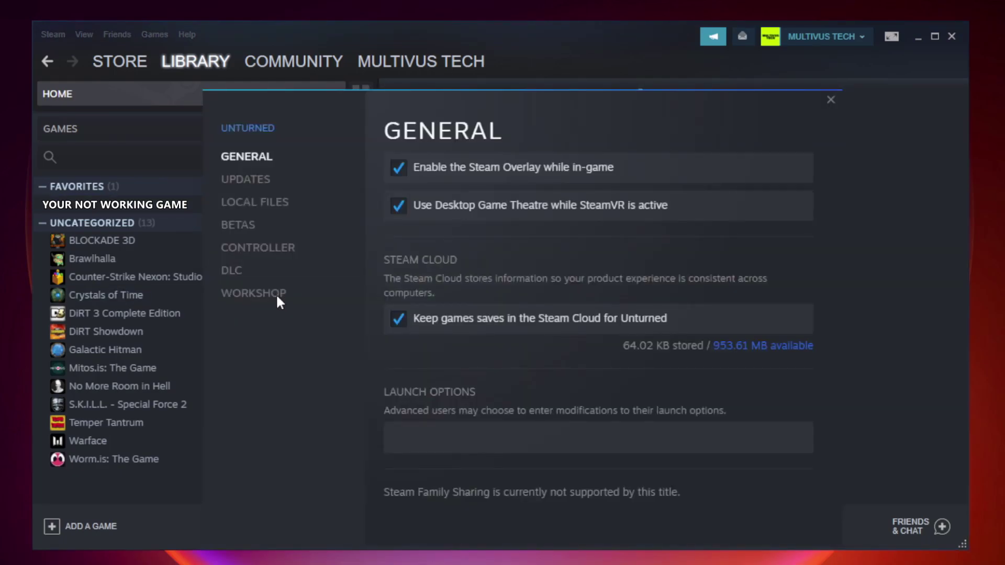
pyautogui.click(268, 209)
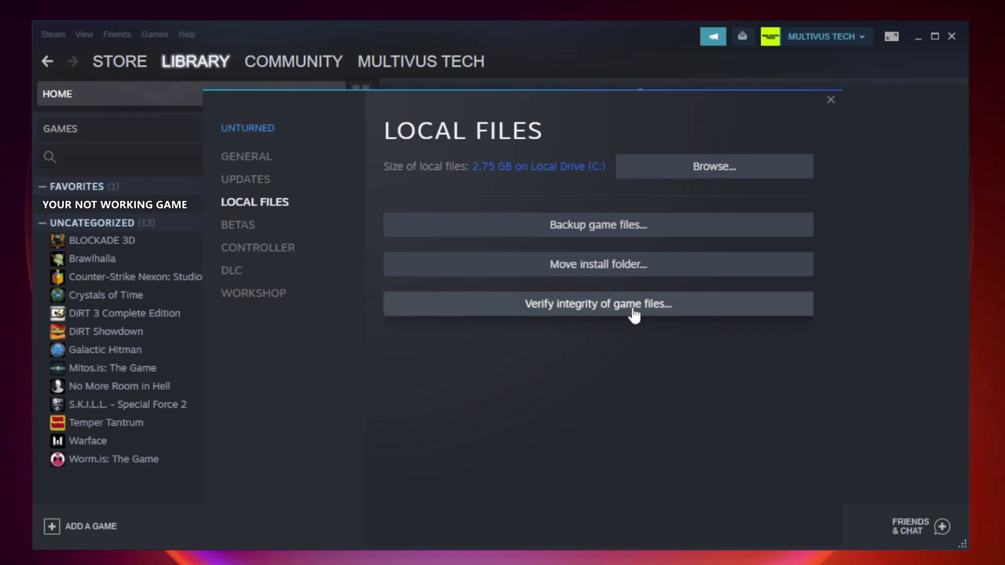
pyautogui.click(608, 314)
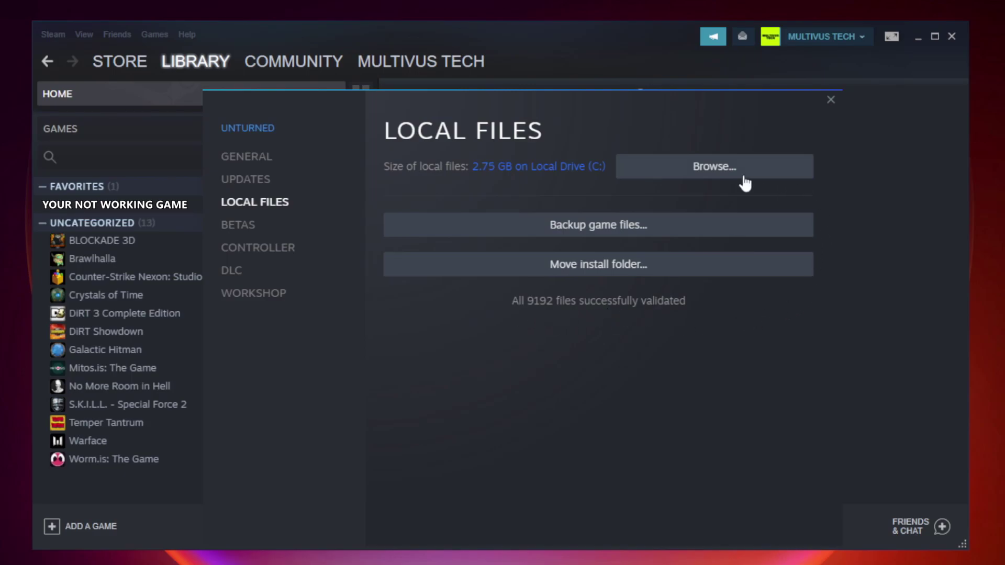
# - Open the game's install folder and bring up the action list for the YOUR NOT WORKING GAME shortcut
pyautogui.click(717, 176)
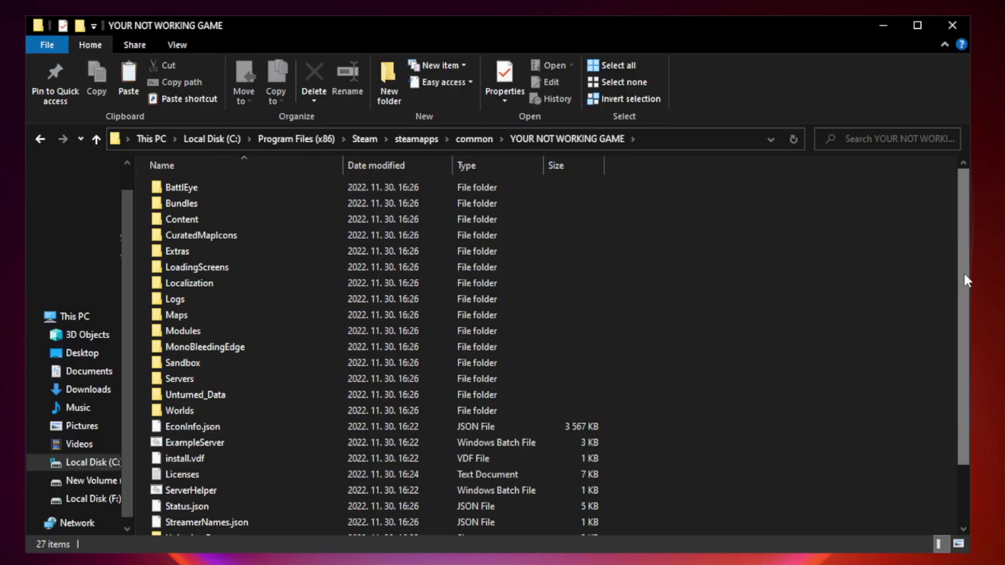
pyautogui.moveTo(965, 276); pyautogui.dragTo(965, 360)
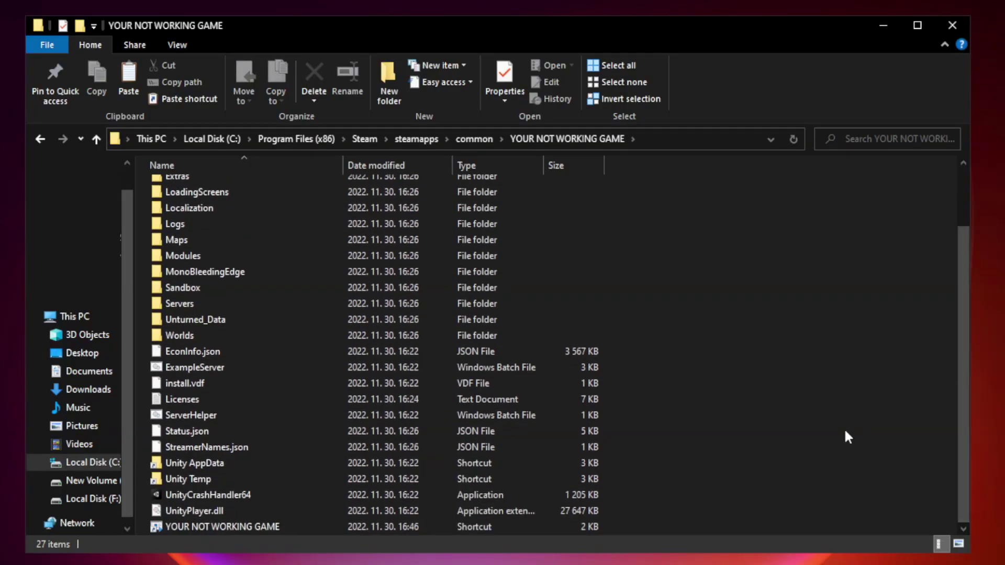
pyautogui.click(400, 526)
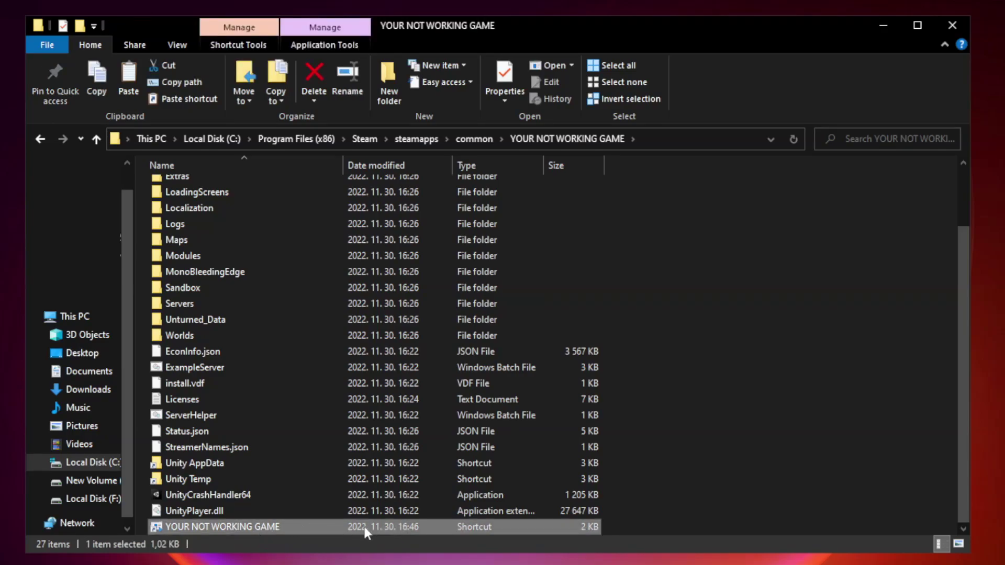
pyautogui.rightClick(340, 528)
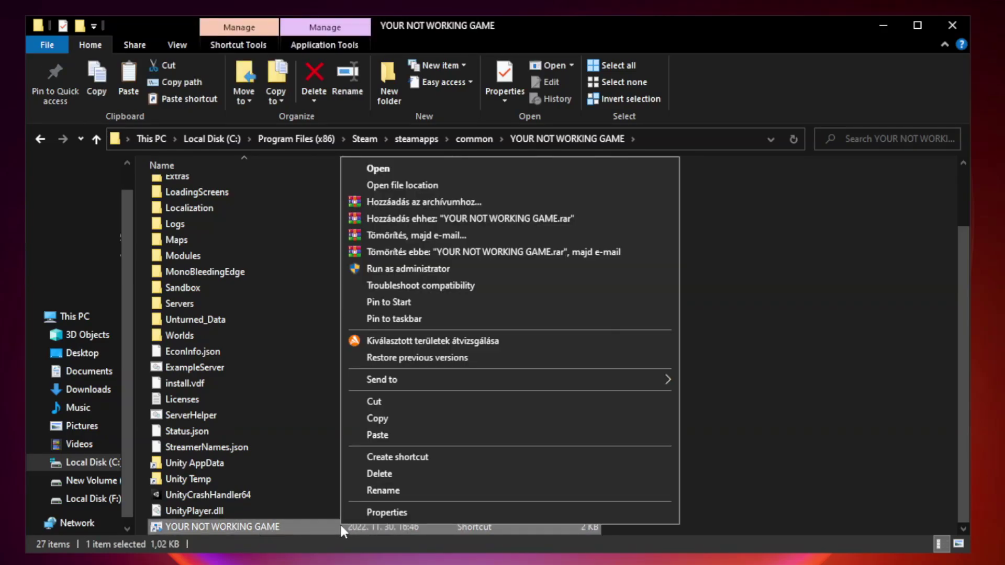
# - Open the YOUR NOT WORKING GAME shortcut's Properties and move the dialog up into full view
pyautogui.click(506, 513)
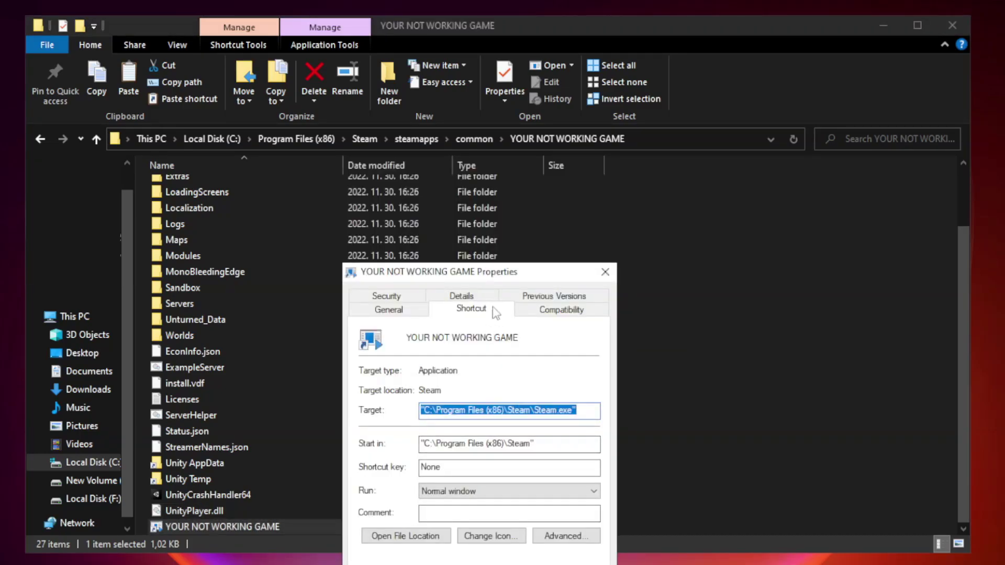
pyautogui.moveTo(499, 276); pyautogui.dragTo(497, 114)
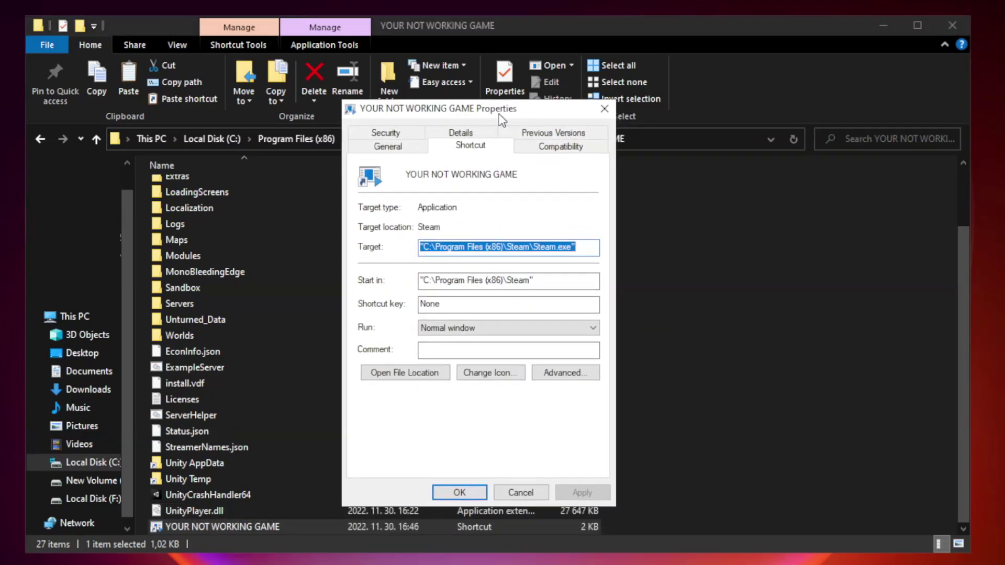
# - Set the shortcut to Windows 8 compatibility mode, run as administrator, fullscreen optimizations disabled, and apply
pyautogui.click(559, 149)
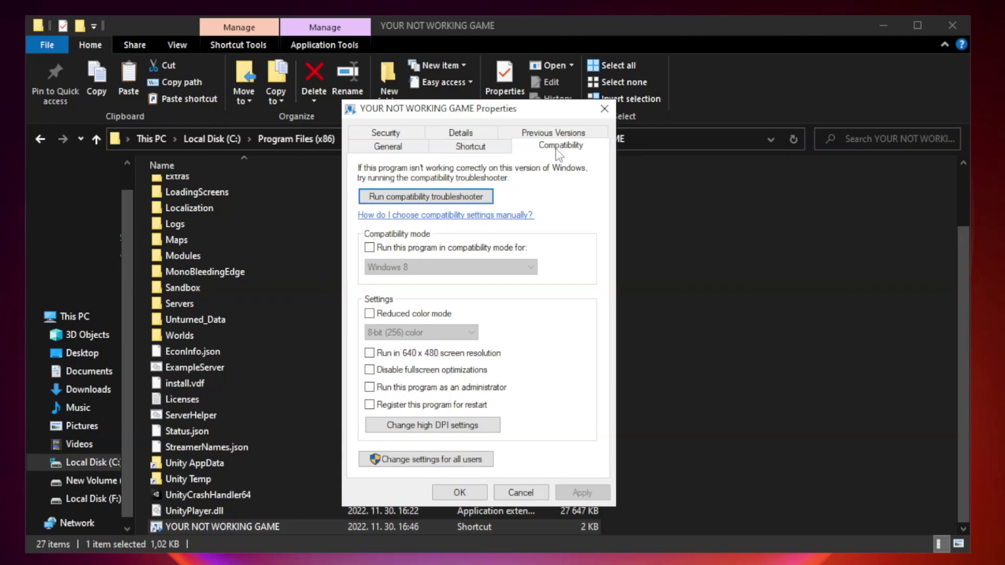
pyautogui.click(401, 250)
pyautogui.click(444, 267)
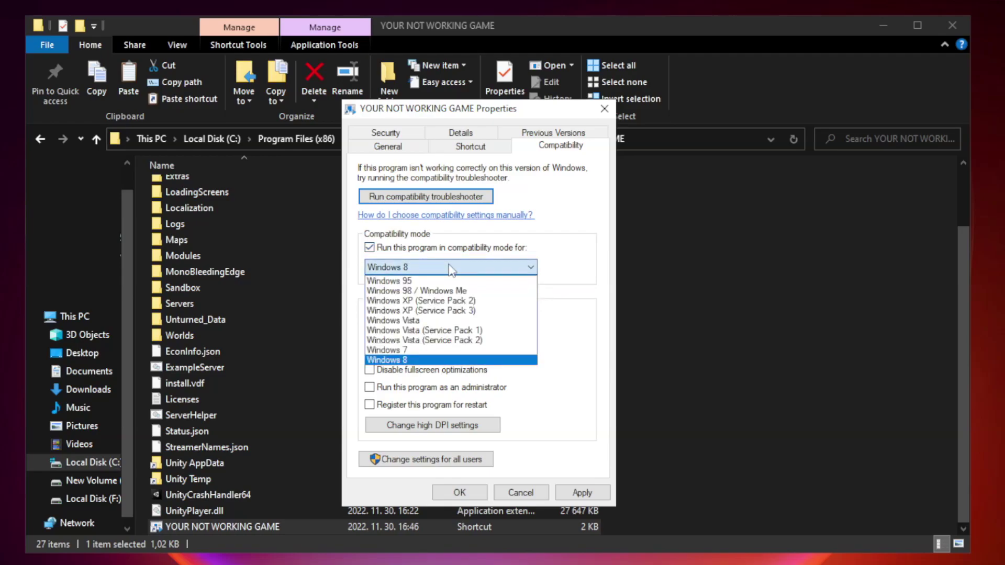
pyautogui.click(425, 360)
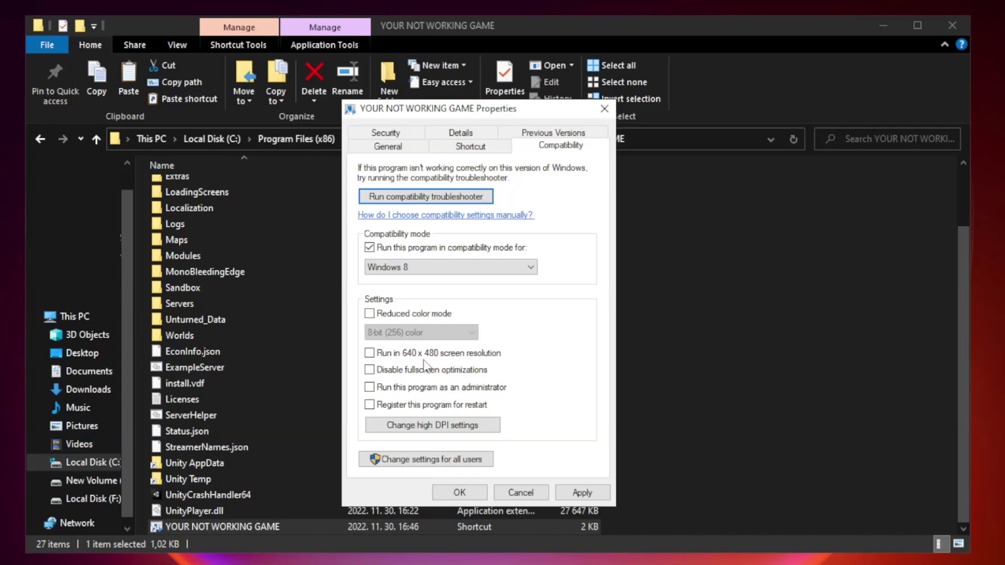
pyautogui.click(394, 376)
pyautogui.click(395, 390)
pyautogui.click(579, 495)
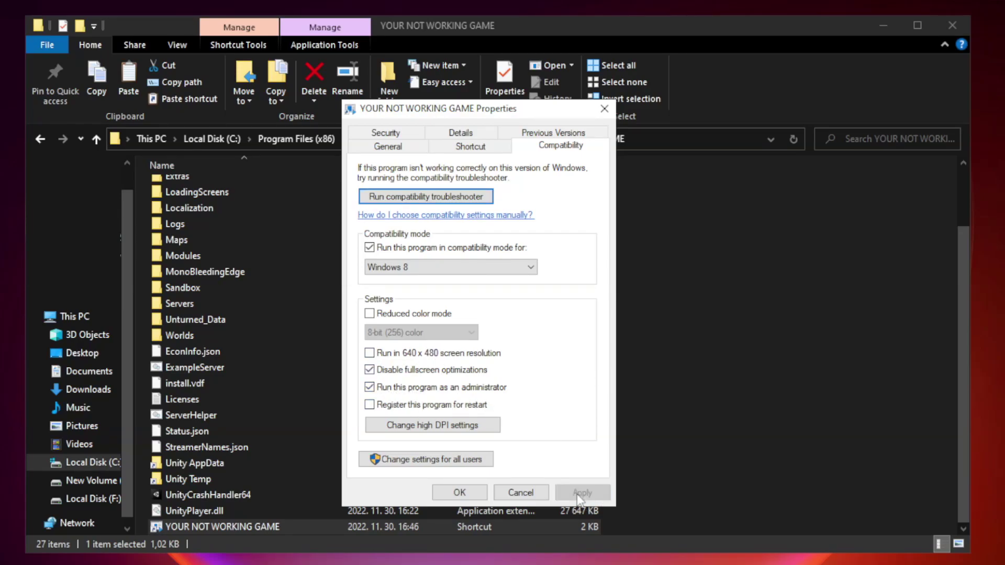
pyautogui.click(459, 493)
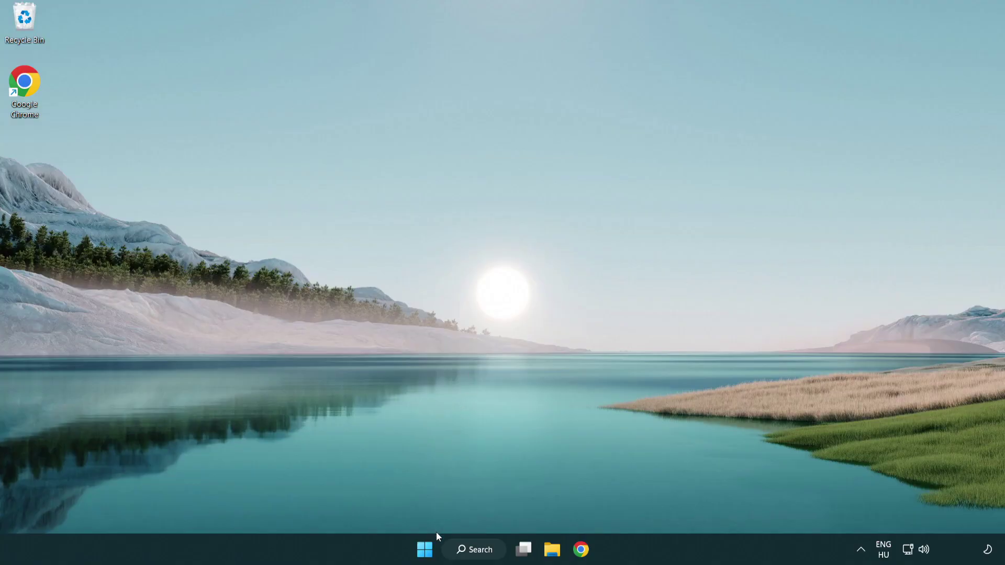
# - Open Task Manager from the Start button's power-user menu and view the Startup apps list
pyautogui.rightClick(426, 553)
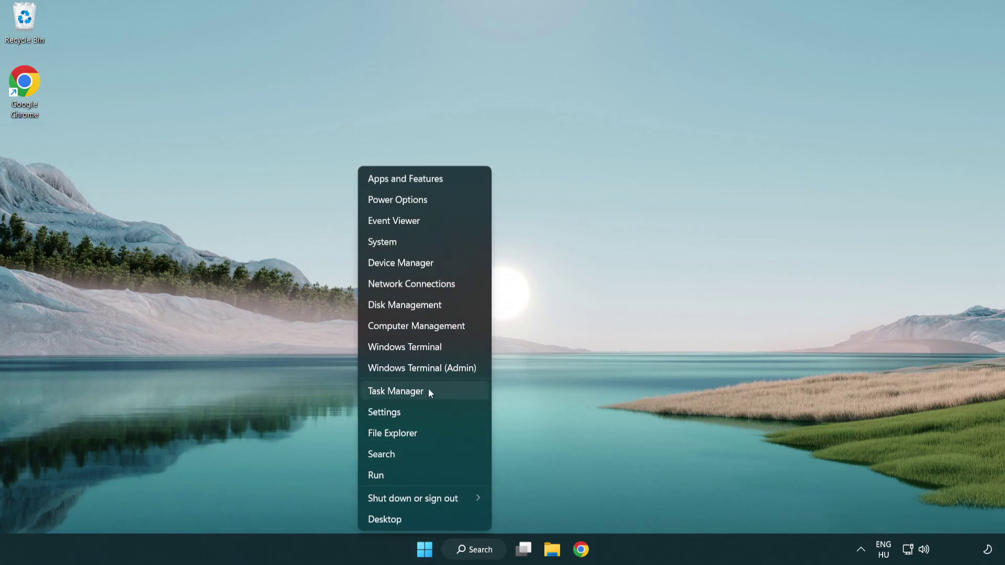
pyautogui.click(444, 393)
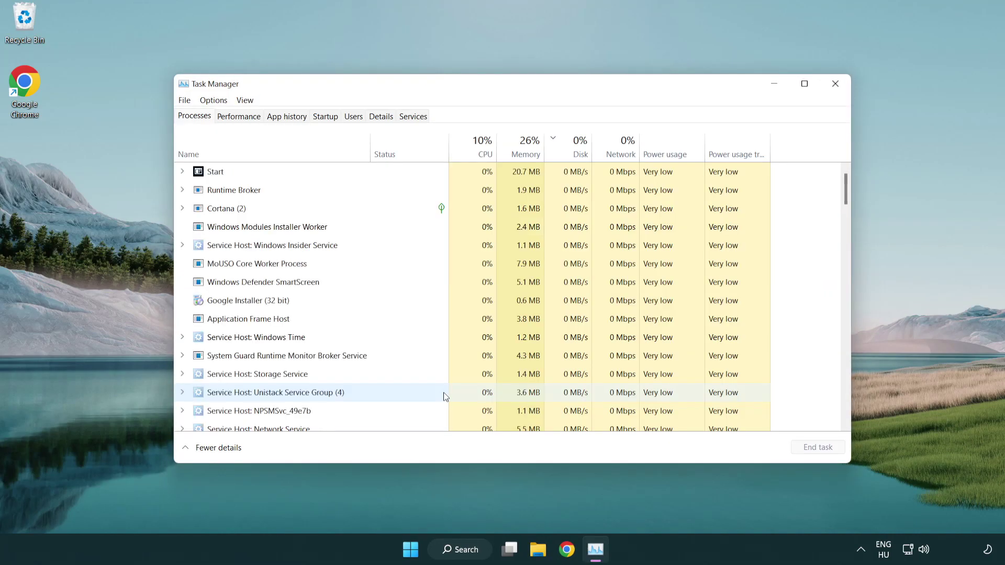
pyautogui.click(327, 117)
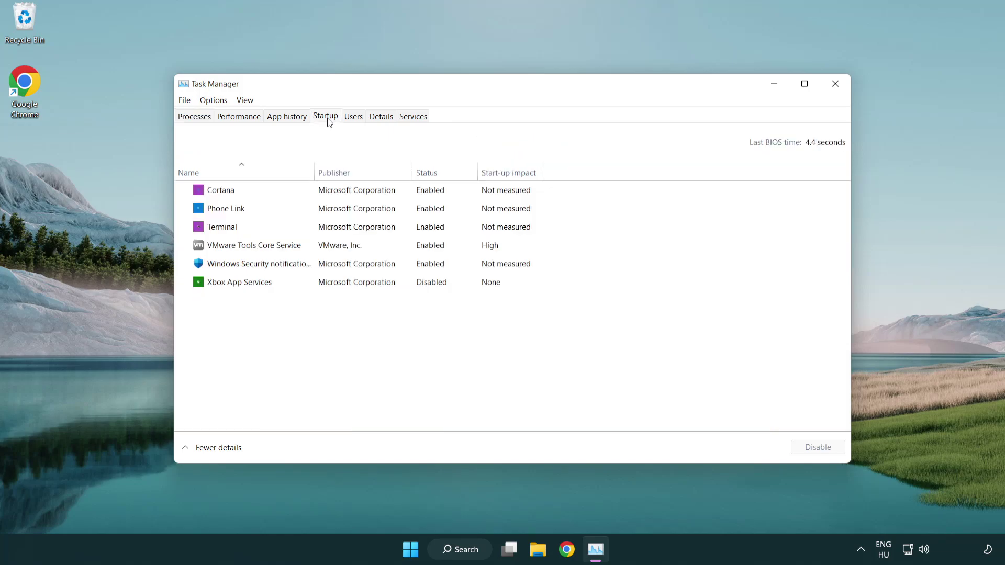
# - Disable Terminal, Phone Link, Cortana and Windows Security notifications from launching at startup
pyautogui.click(325, 227)
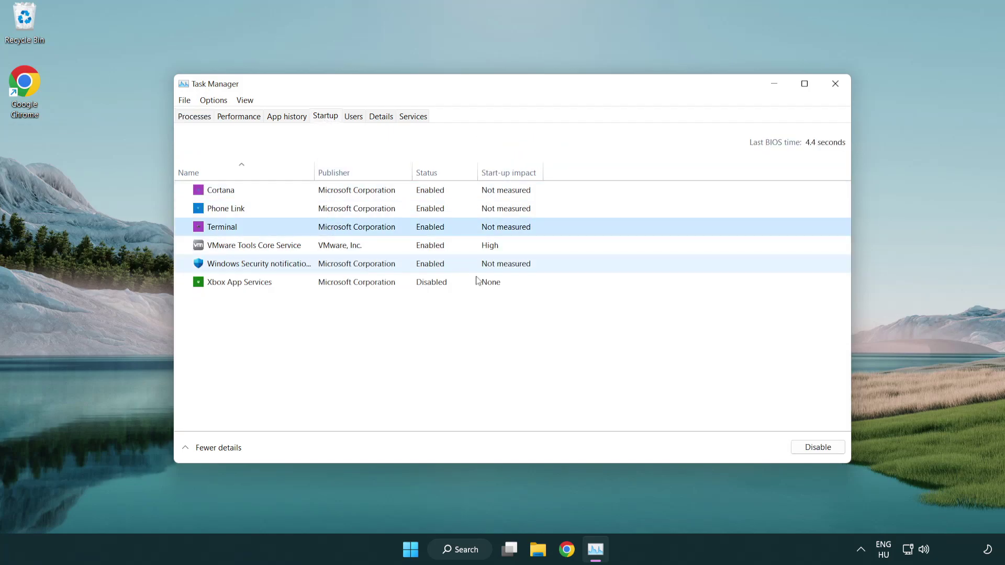
pyautogui.click(809, 448)
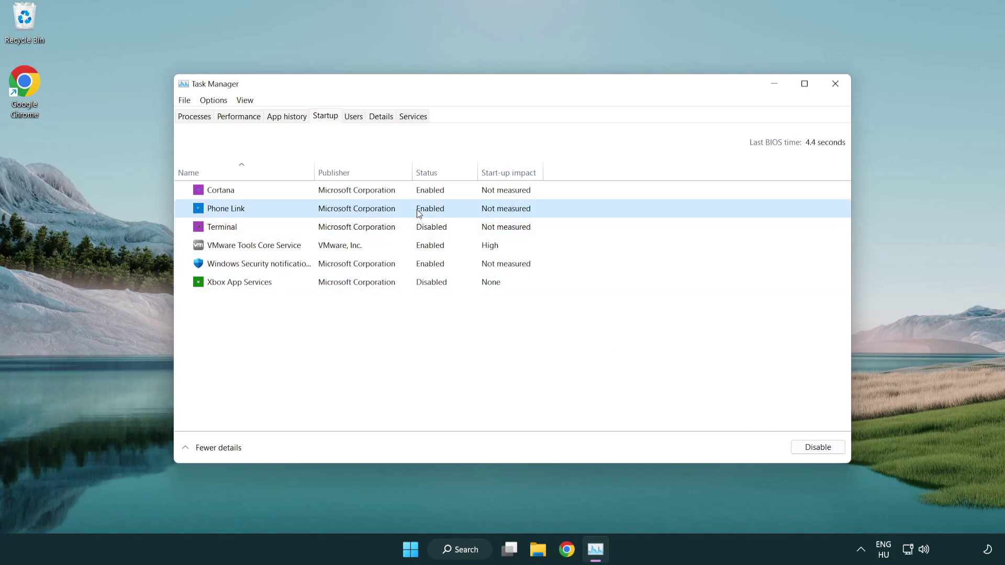
pyautogui.click(818, 447)
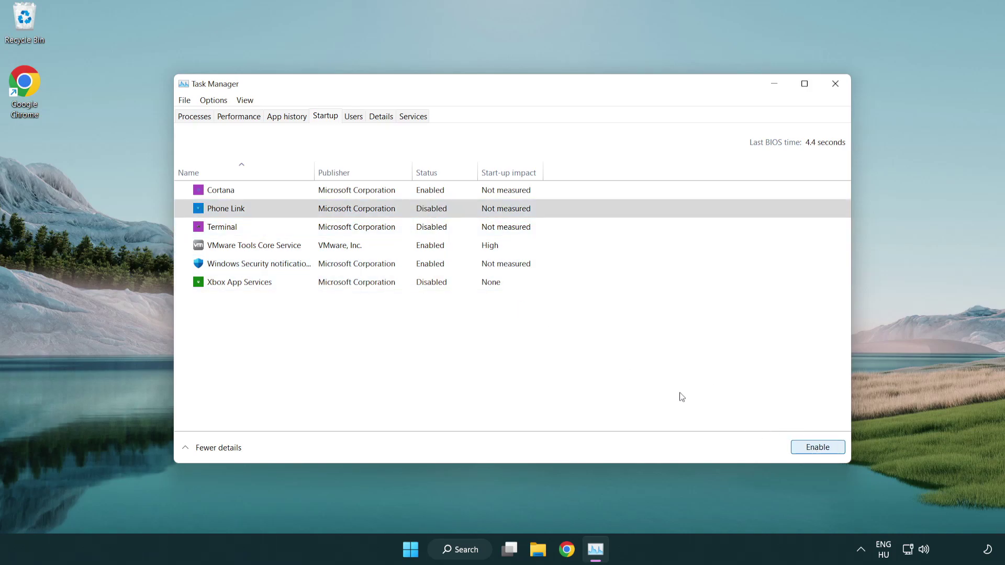
pyautogui.click(359, 195)
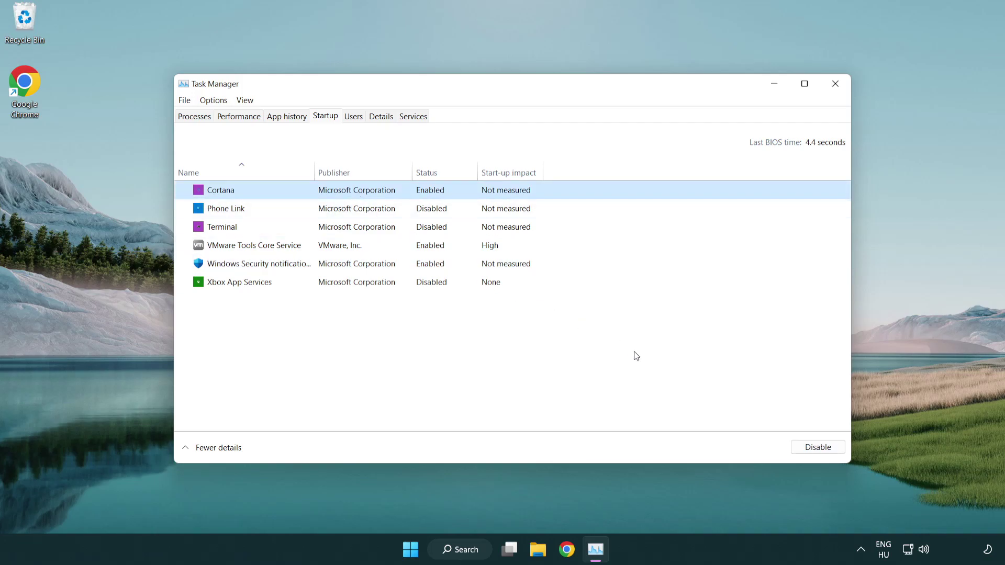
pyautogui.click(817, 447)
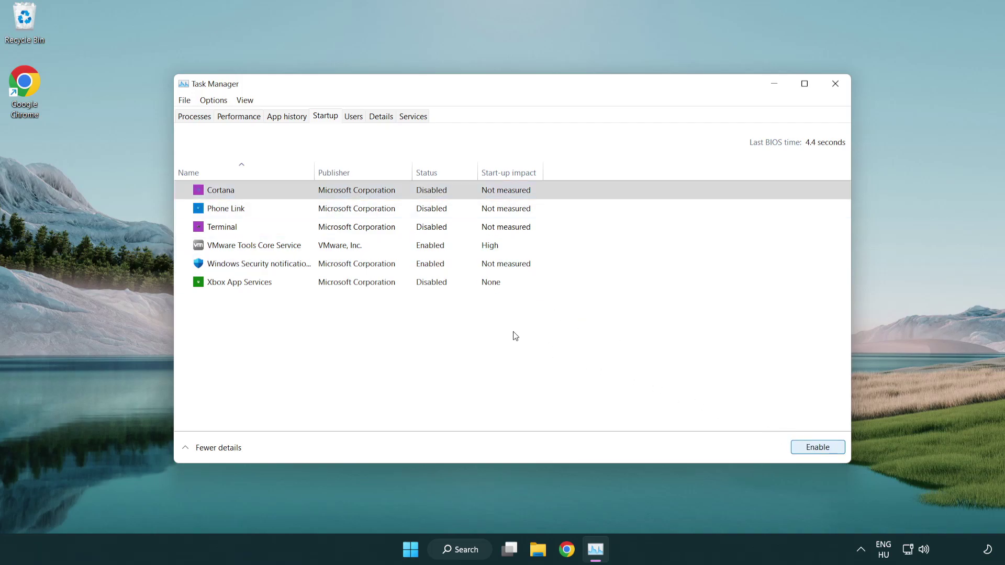
pyautogui.click(478, 267)
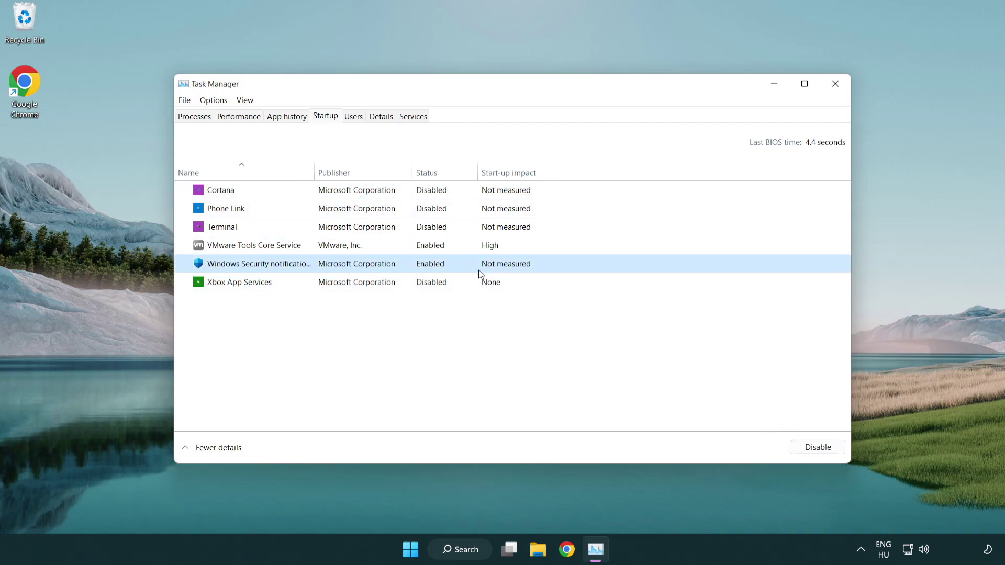
pyautogui.click(813, 449)
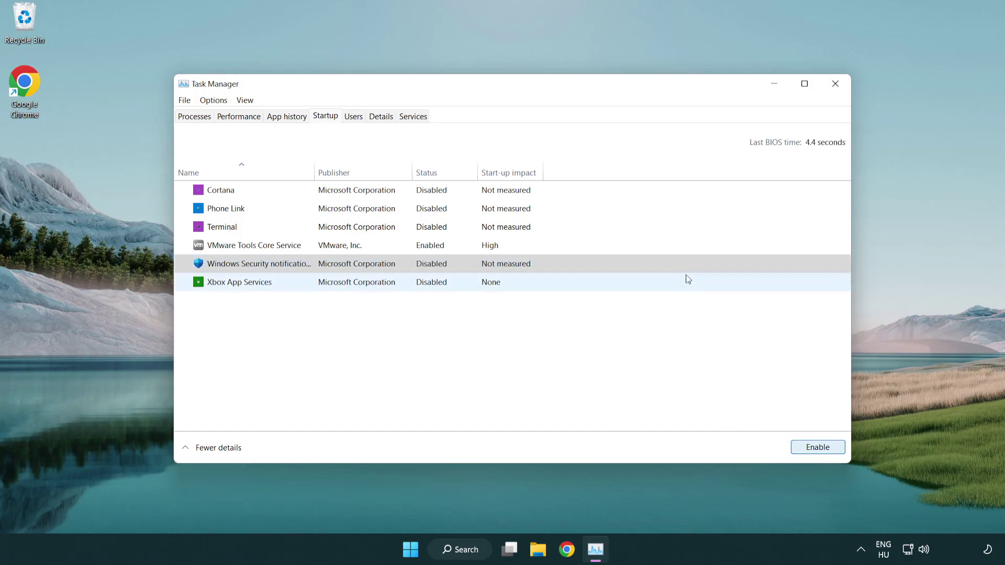
# - Close Task Manager and return to Chrome's DirectX End-User Runtime download page
pyautogui.click(836, 85)
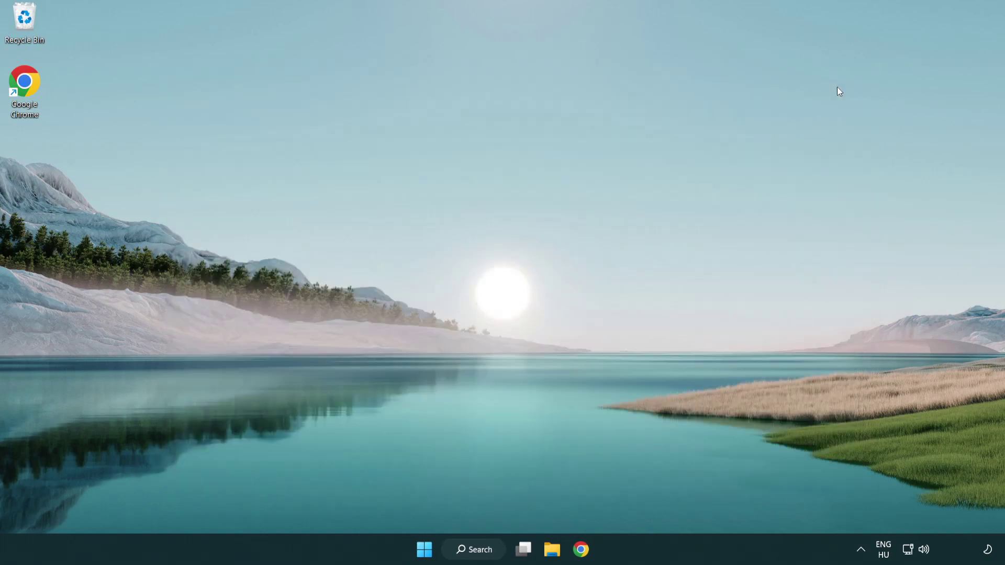
pyautogui.click(581, 551)
pyautogui.scroll(2, 416, 441)
pyautogui.scroll(1, 416, 441)
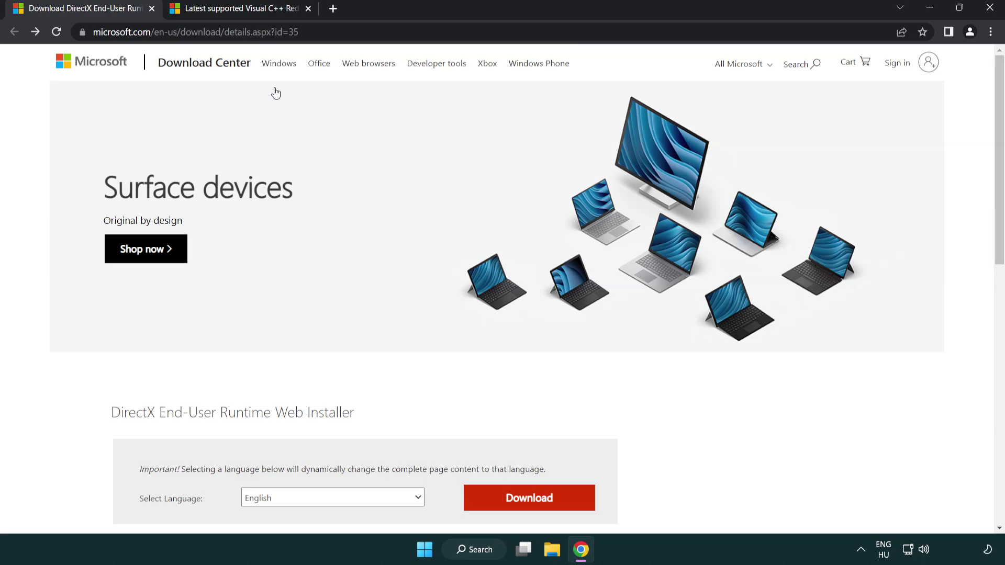
# - Launch the downloaded dxwebsetup.exe installer from Chrome's download bar
pyautogui.click(291, 32)
pyautogui.click(433, 32)
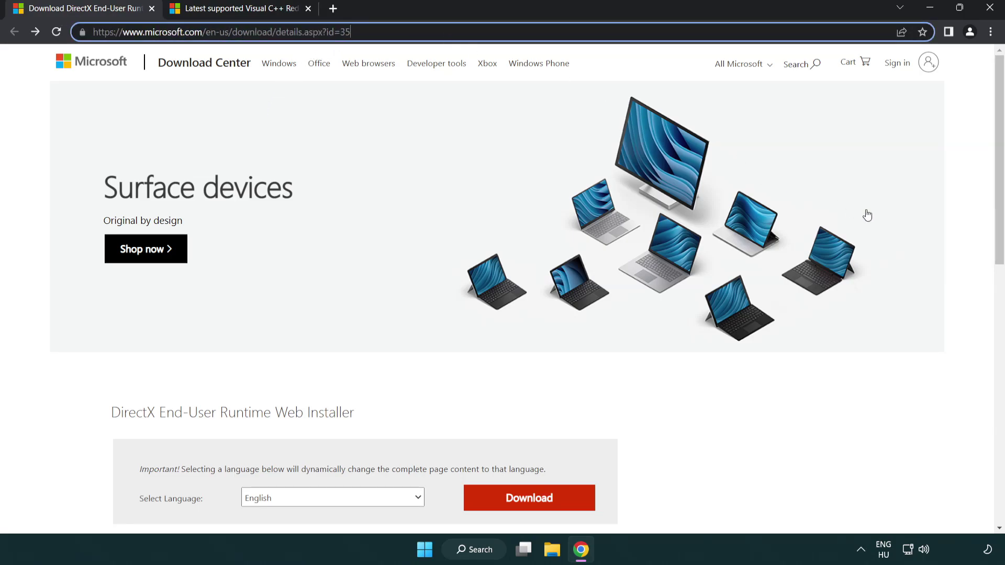
pyautogui.click(965, 227)
pyautogui.scroll(-3, 998, 227)
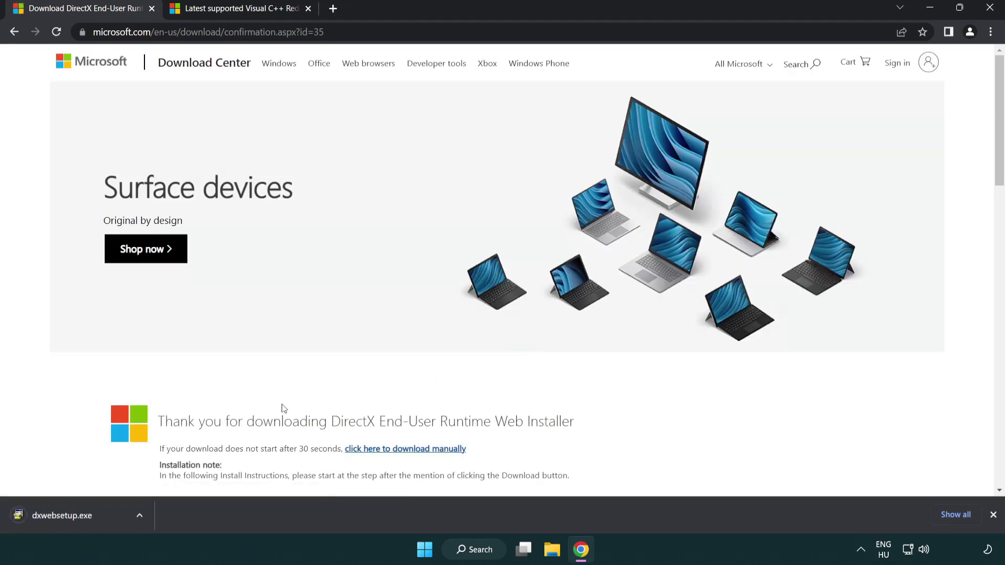
pyautogui.click(65, 518)
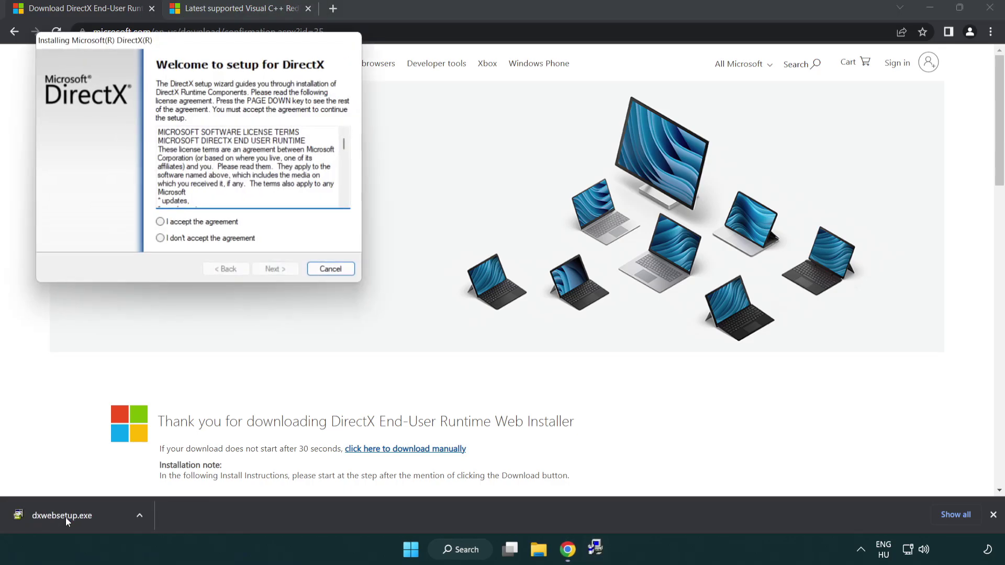
# - Accept the DirectX licence, skip the Bing Bar offer, and finish setup after it finds a newer version
pyautogui.moveTo(152, 49); pyautogui.dragTo(441, 157)
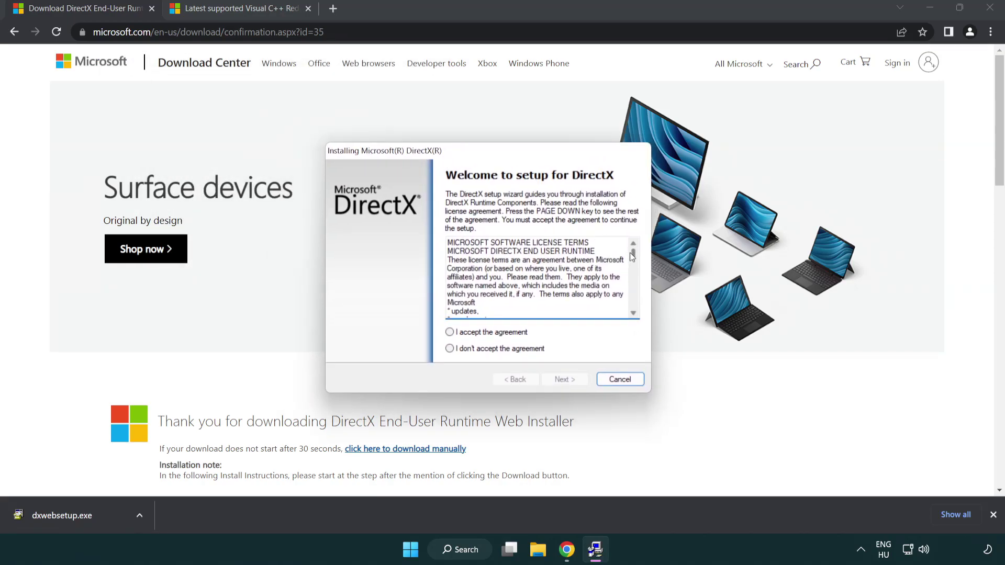
pyautogui.moveTo(634, 261); pyautogui.dragTo(633, 303)
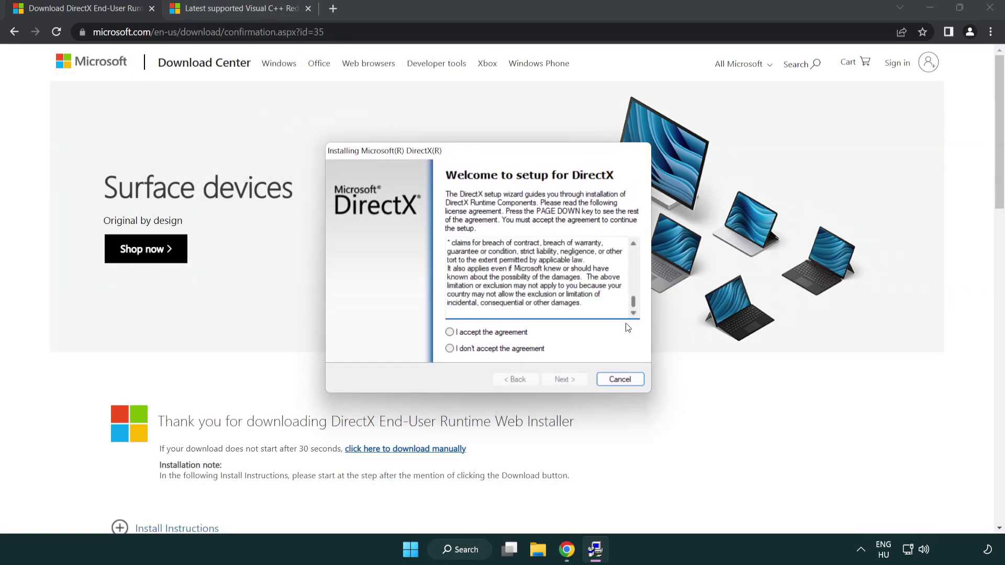
pyautogui.click(449, 332)
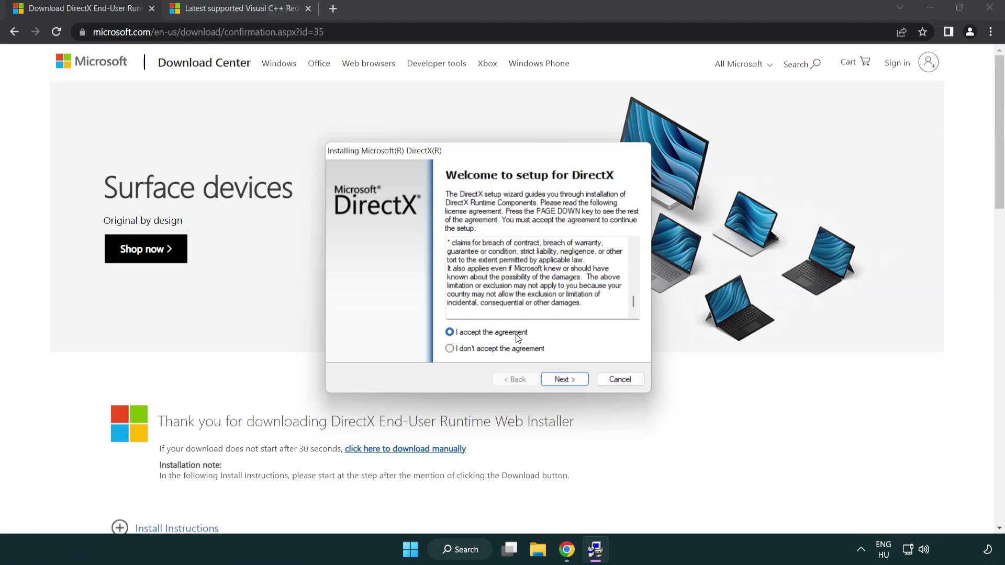
pyautogui.click(565, 379)
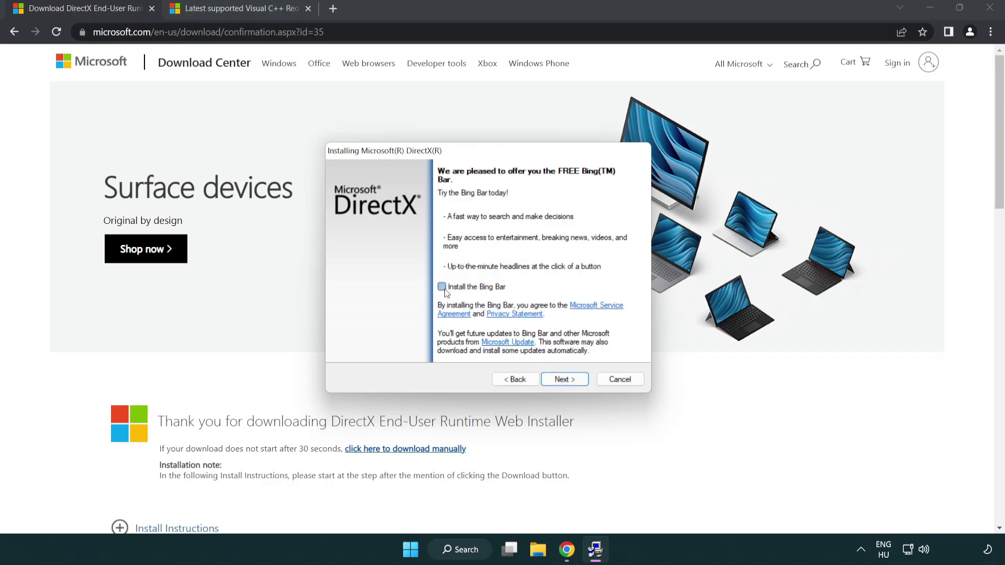
pyautogui.click(570, 381)
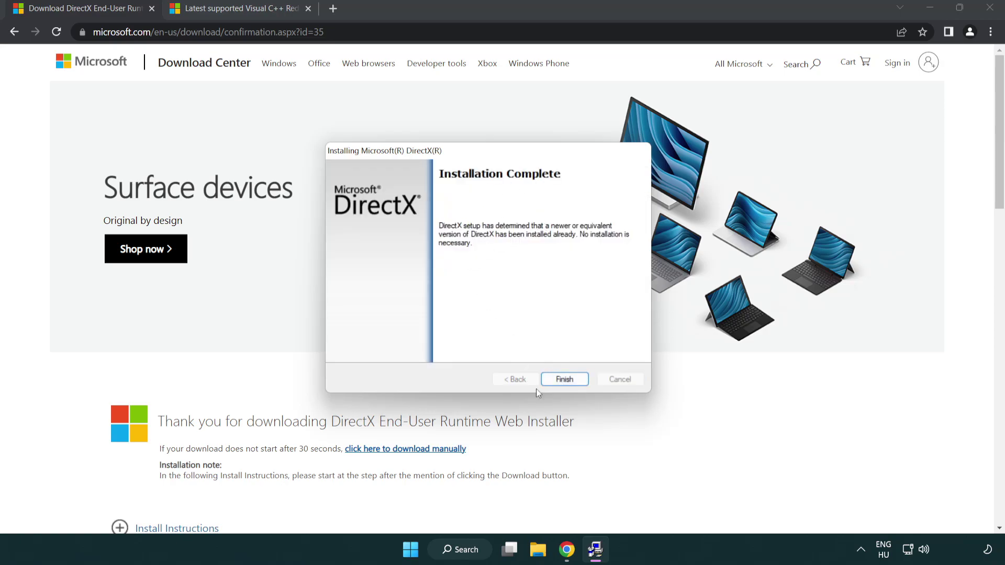
pyautogui.click(565, 378)
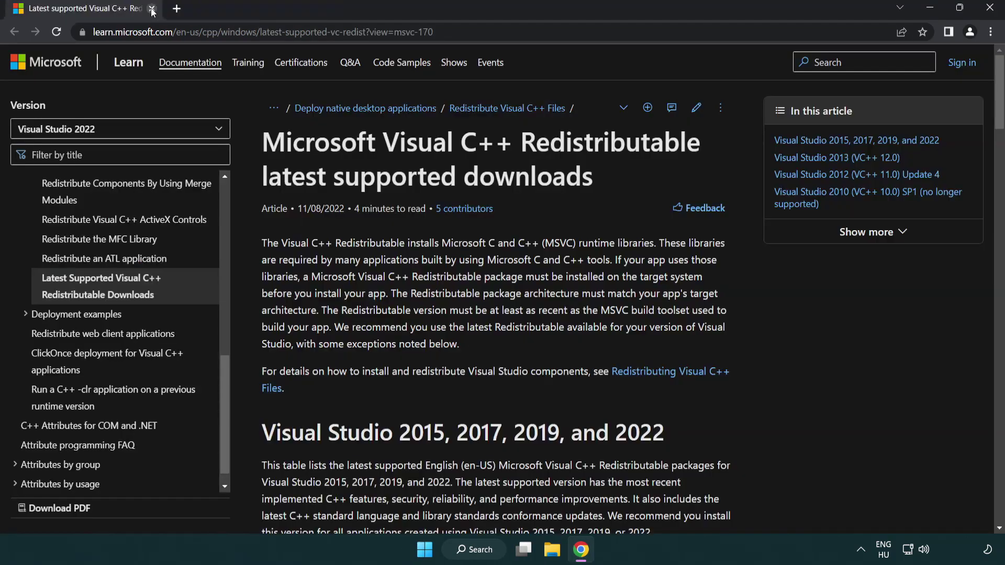
# - Close the DirectX tab and move to the Visual C++ 2015-2022 redistributable download table
pyautogui.click(151, 8)
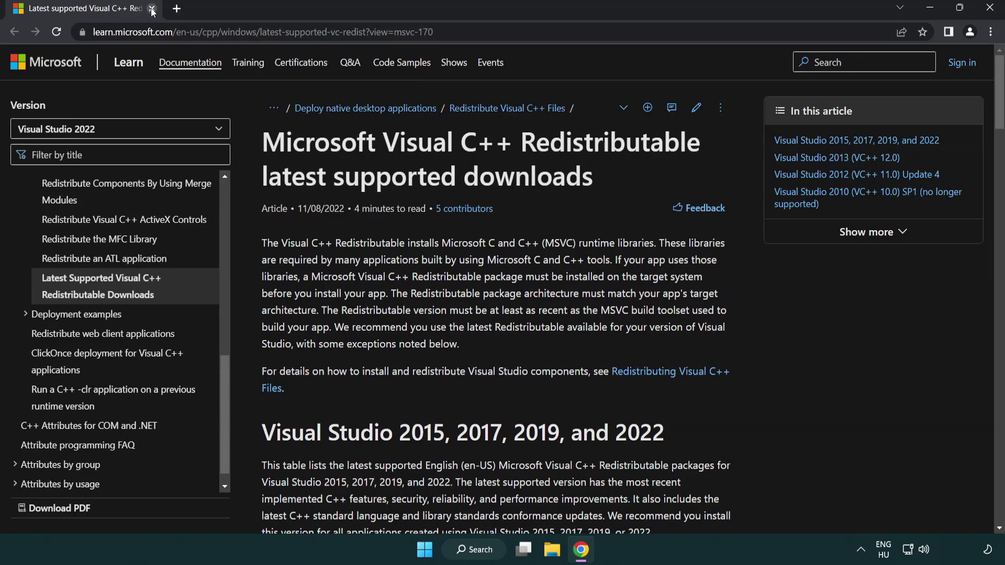
pyautogui.click(441, 36)
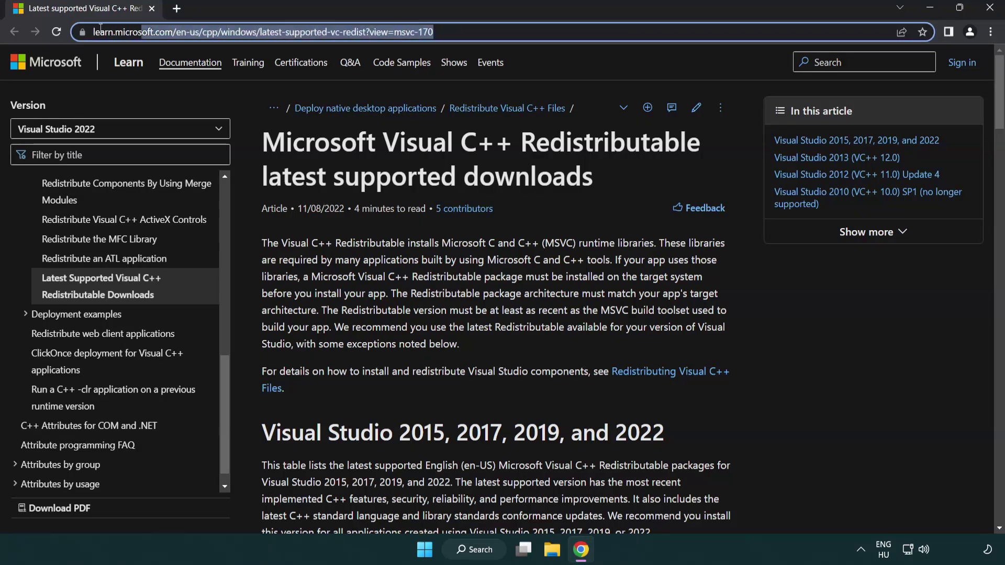
pyautogui.click(517, 172)
pyautogui.scroll(-6, 517, 172)
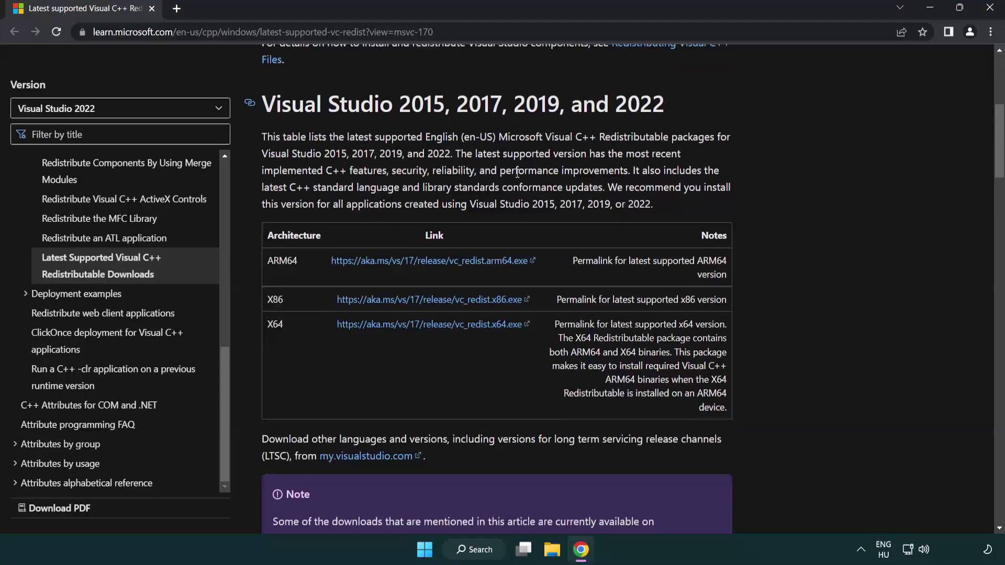
# - Download the ARM64, x86 and x64 redistributables and launch VC_redist.arm64.exe
pyautogui.click(410, 268)
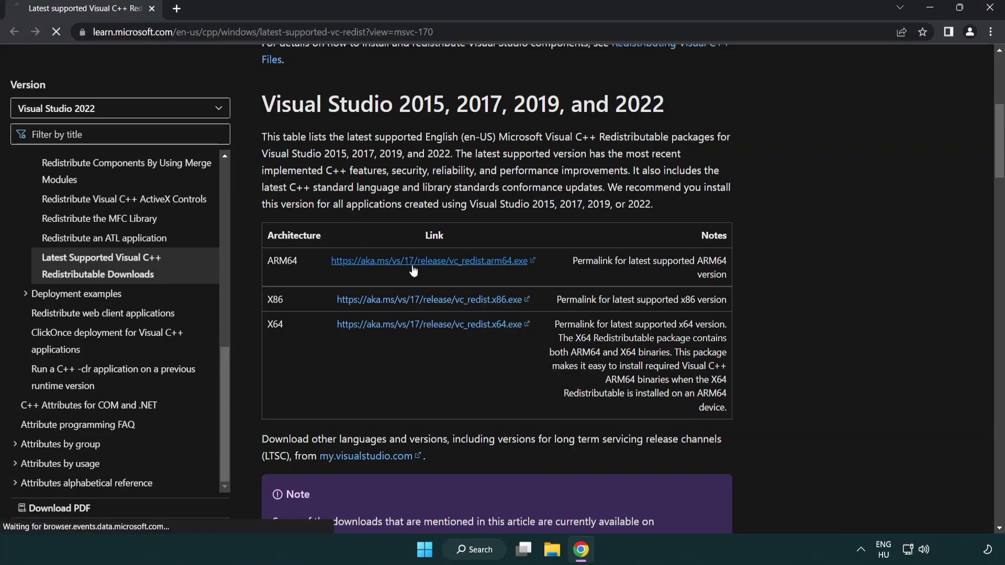
pyautogui.click(421, 325)
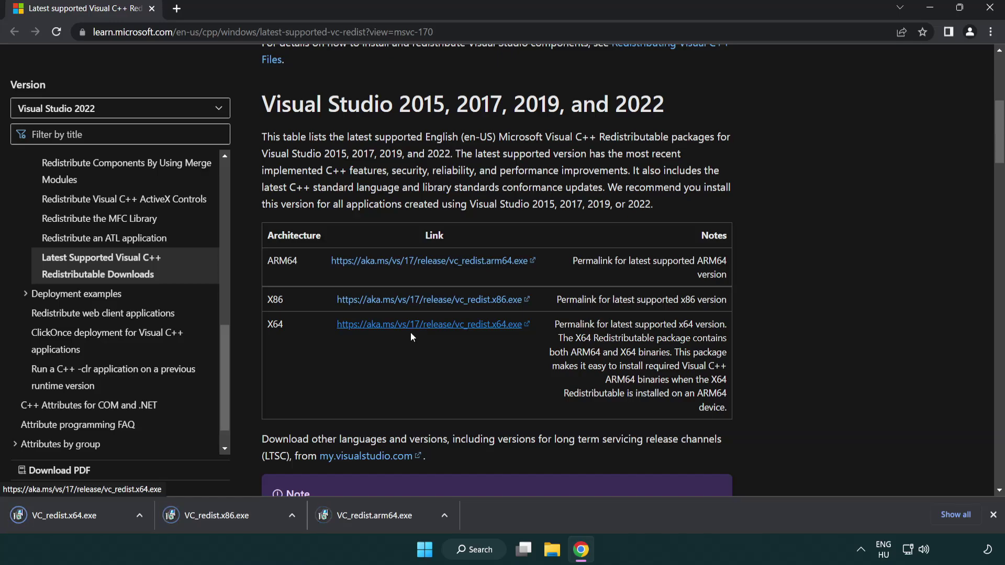
pyautogui.click(384, 523)
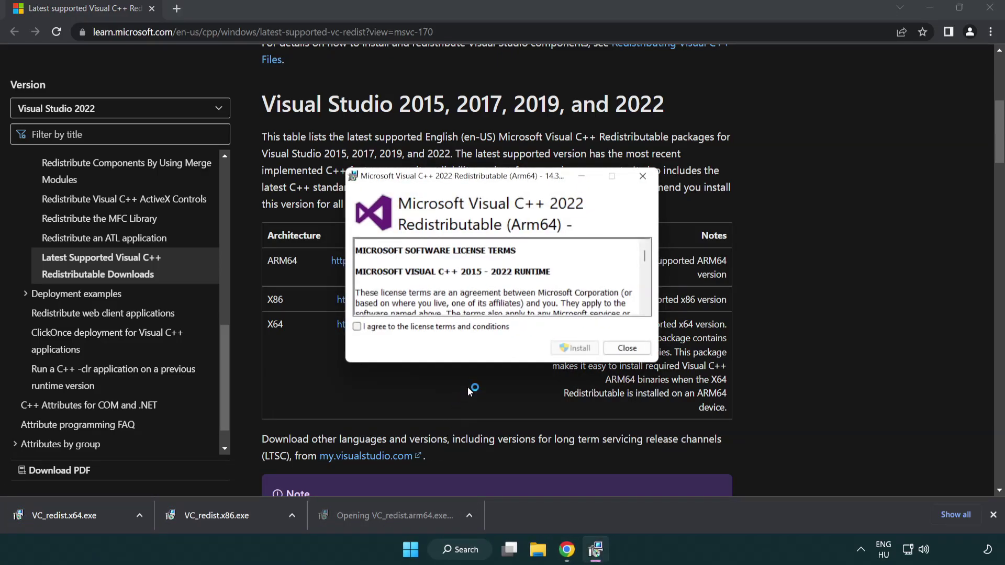
# - Accept the ARM64 redistributable licence, attempt the install, and dismiss the failure
pyautogui.moveTo(644, 254); pyautogui.dragTo(652, 306)
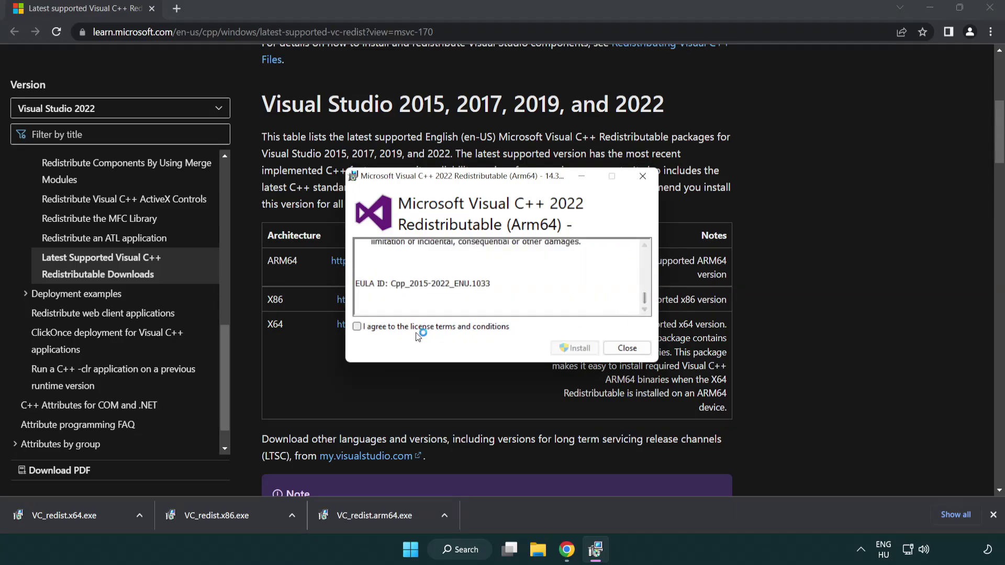
pyautogui.click(357, 326)
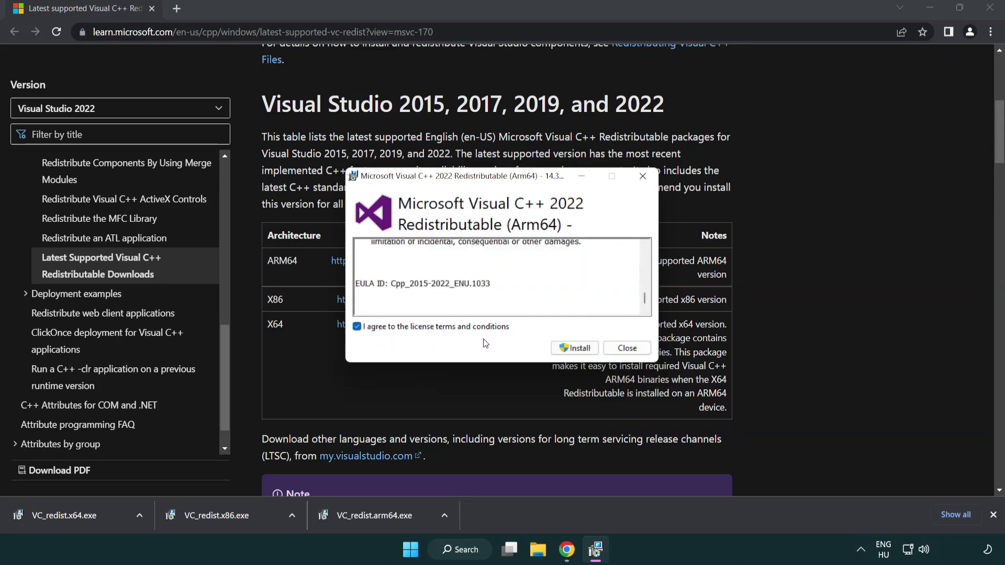
pyautogui.click(560, 349)
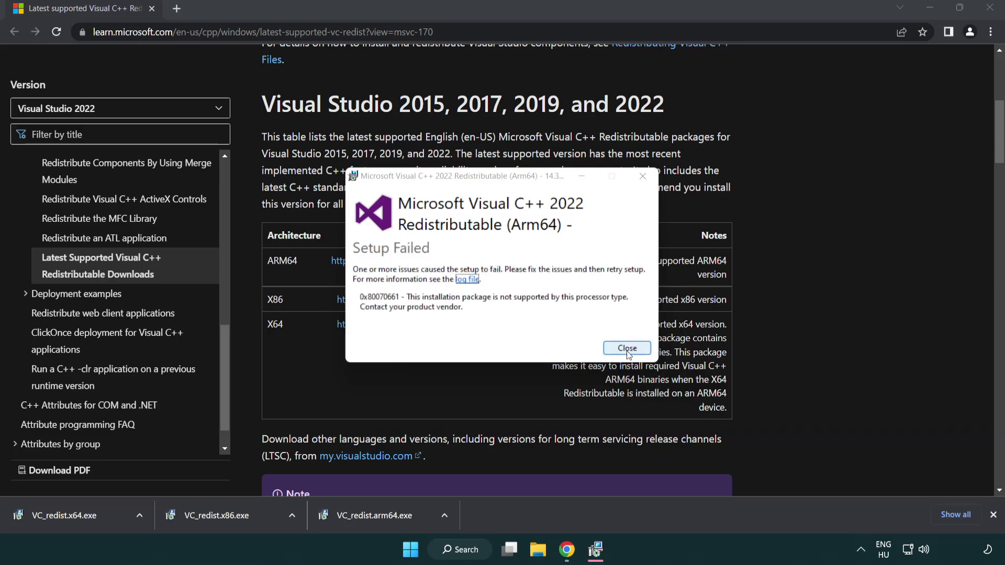
pyautogui.click(627, 348)
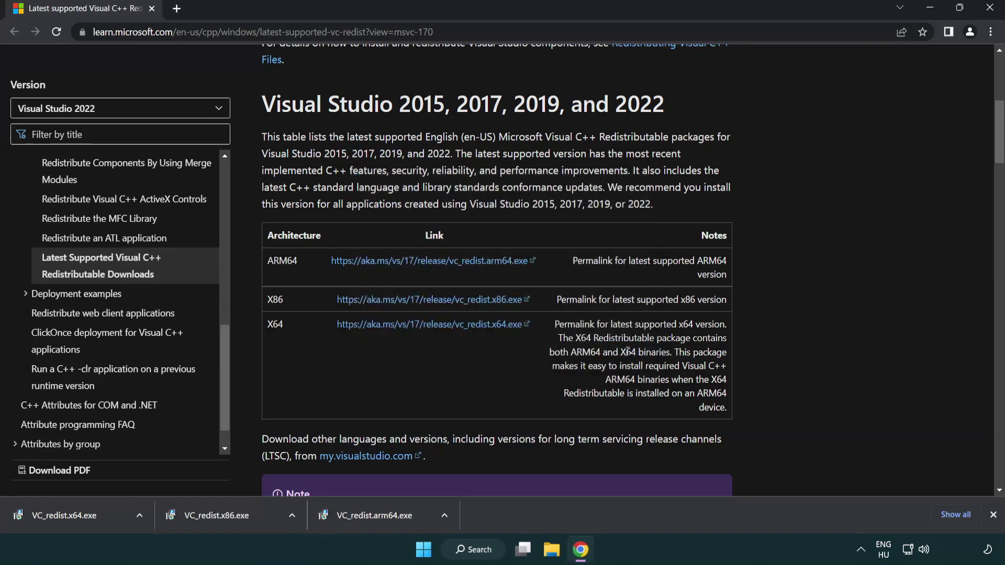
# - Install the x86 and x64 Visual C++ redistributables, then close Chrome
pyautogui.click(225, 521)
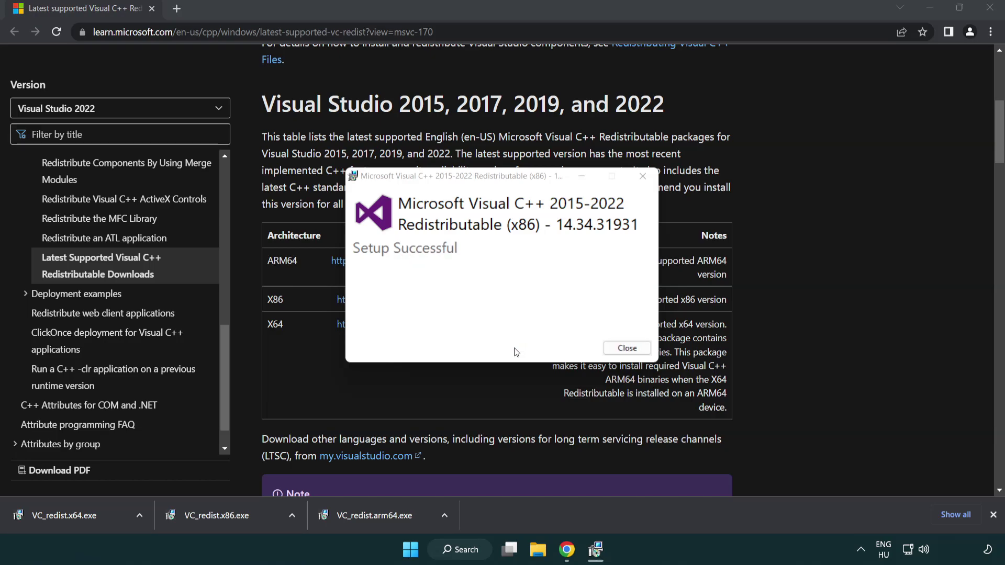
pyautogui.click(627, 349)
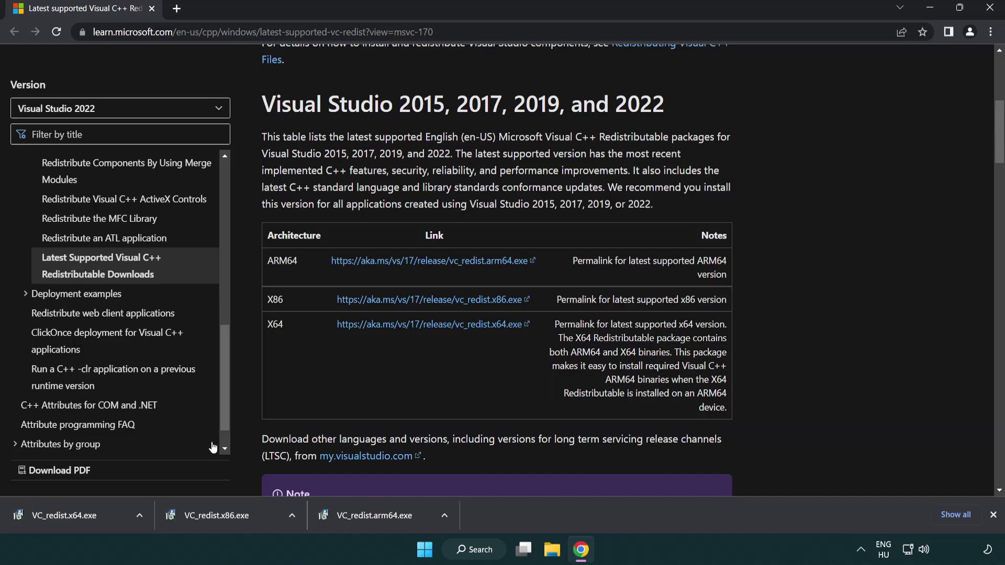
pyautogui.click(76, 513)
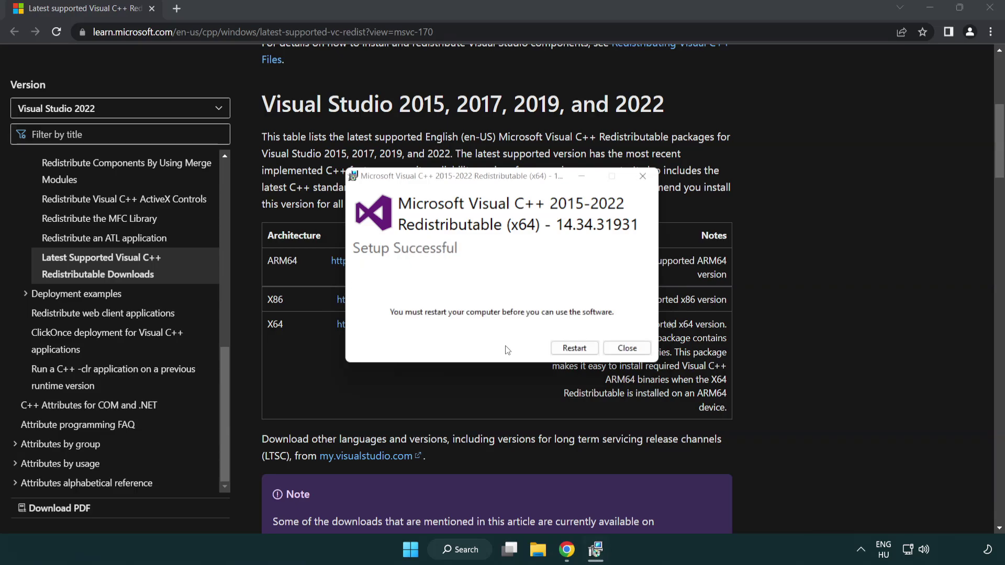
pyautogui.click(627, 348)
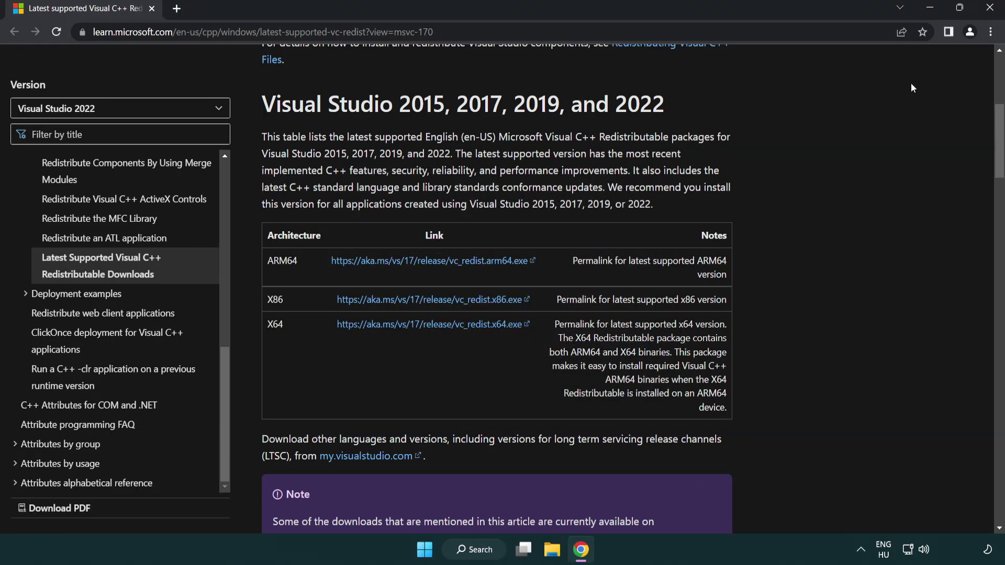
pyautogui.click(991, 9)
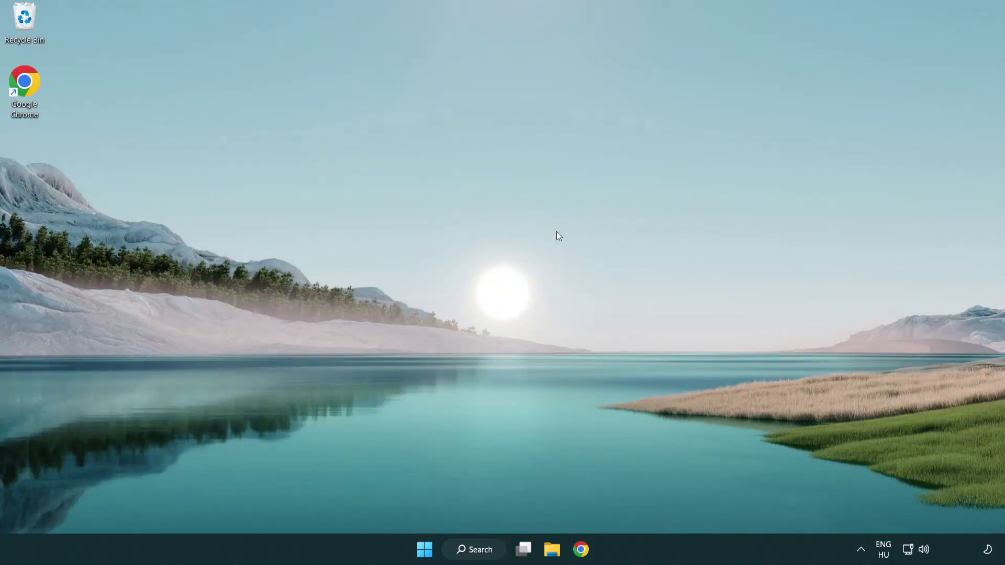
# - Search 'cmd' and open Command Prompt as administrator
pyautogui.click(467, 552)
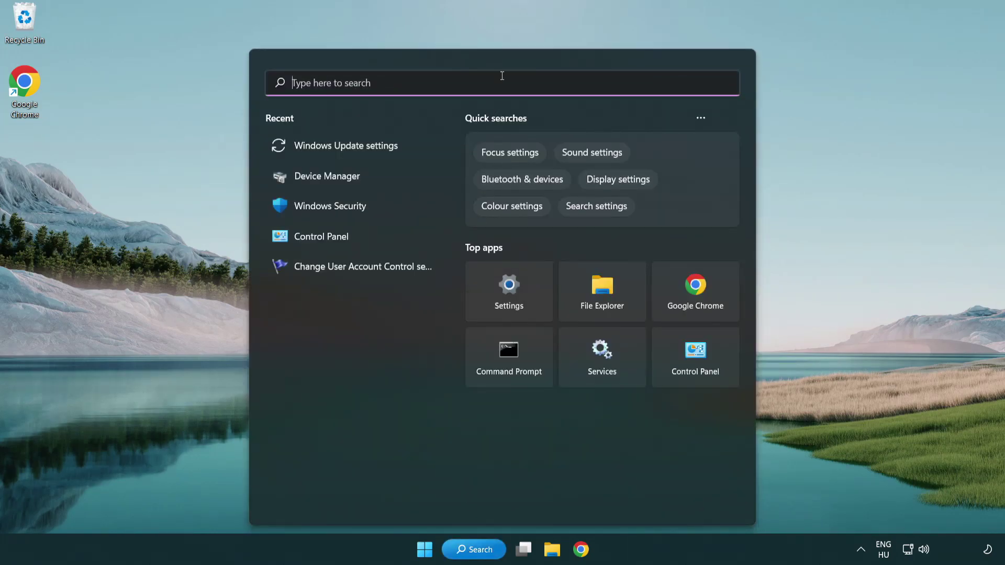
pyautogui.write('cmd')
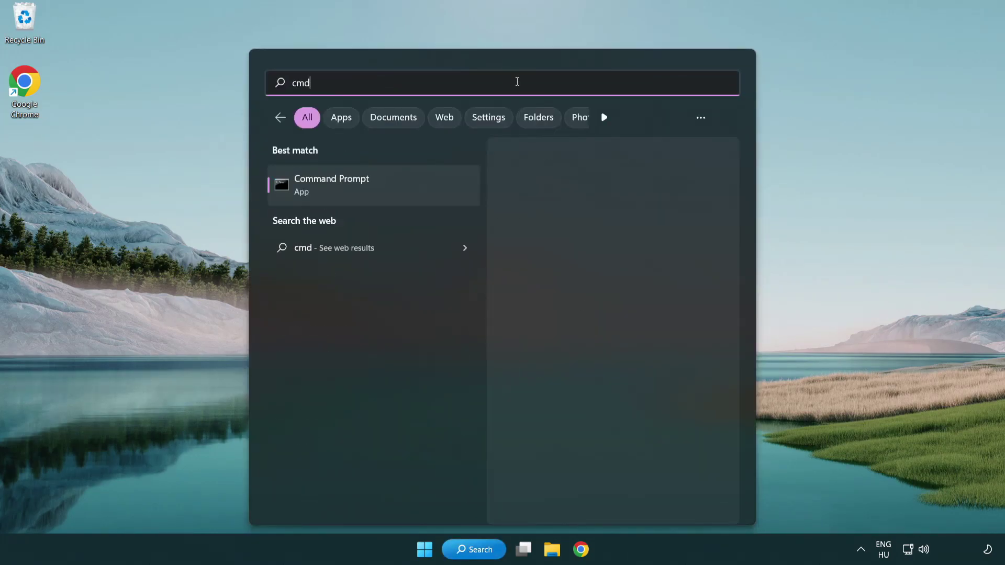
pyautogui.rightClick(385, 191)
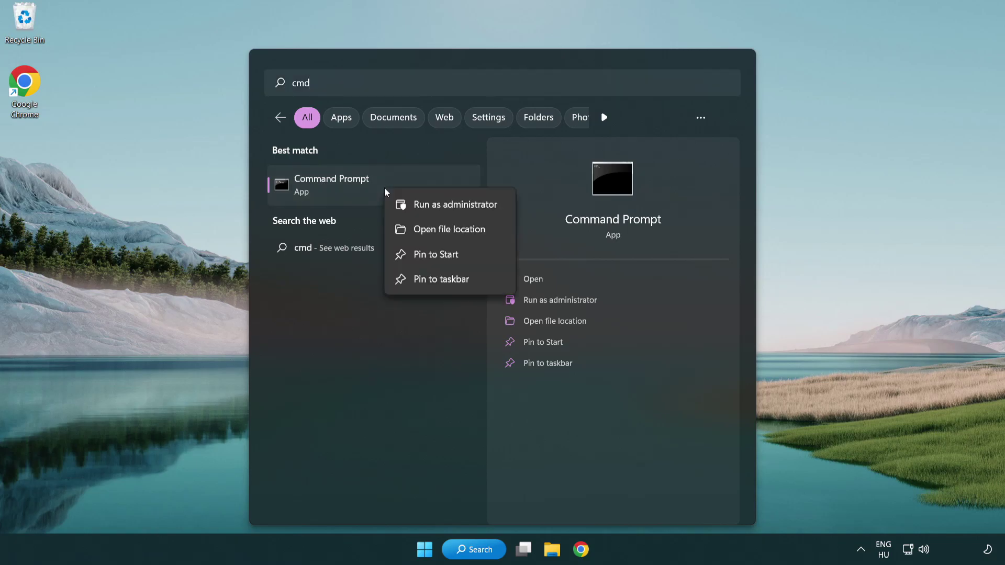
pyautogui.click(453, 209)
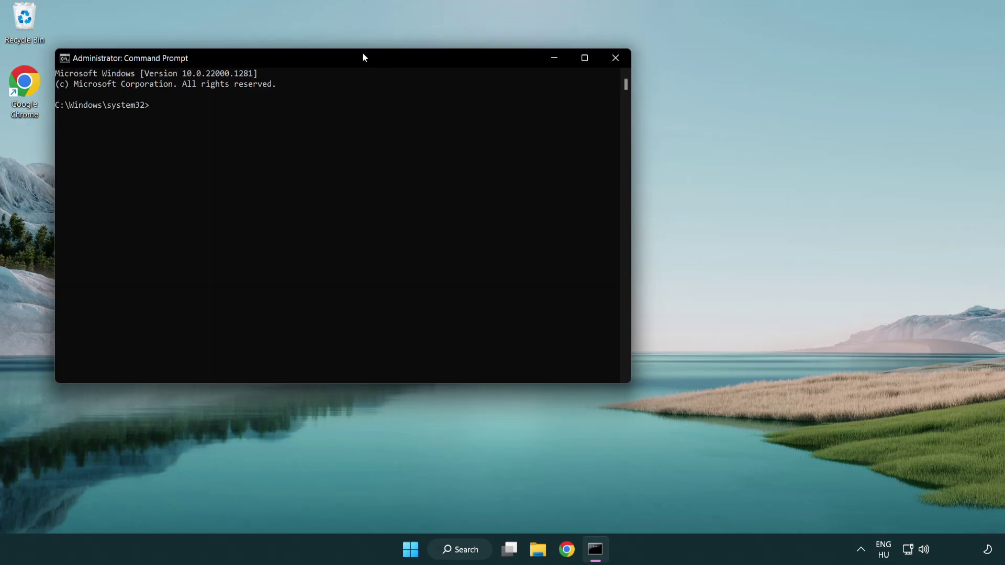
# - Run sfc /scannow in the administrator Command Prompt
pyautogui.moveTo(362, 54); pyautogui.dragTo(504, 102)
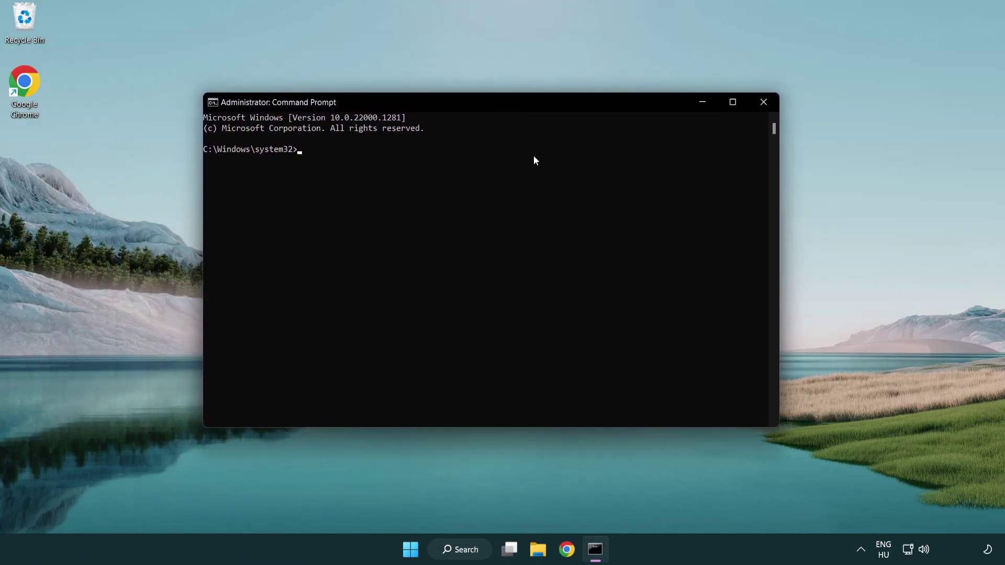
pyautogui.write('sfc /sca')
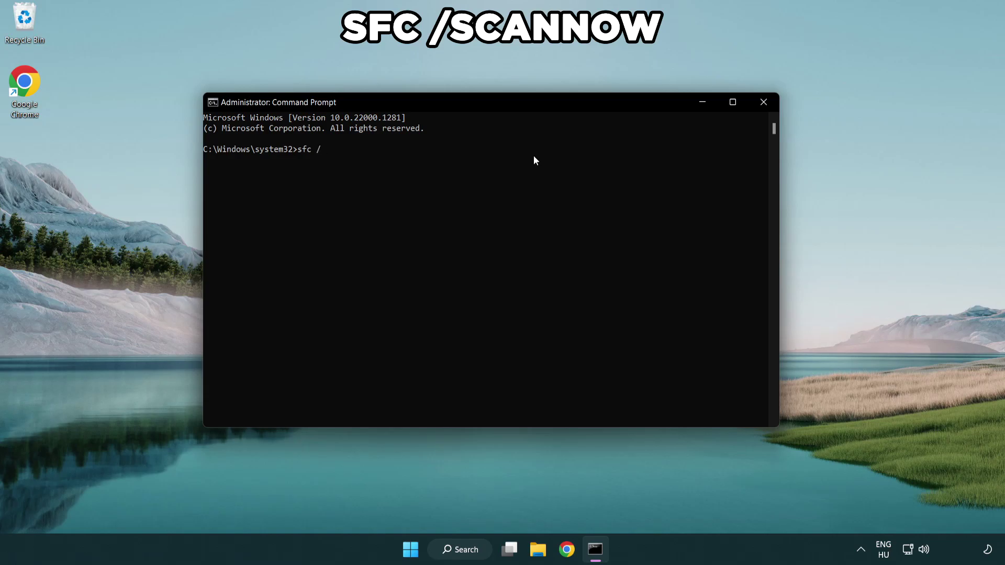
pyautogui.write('nnow')
pyautogui.press('Return')
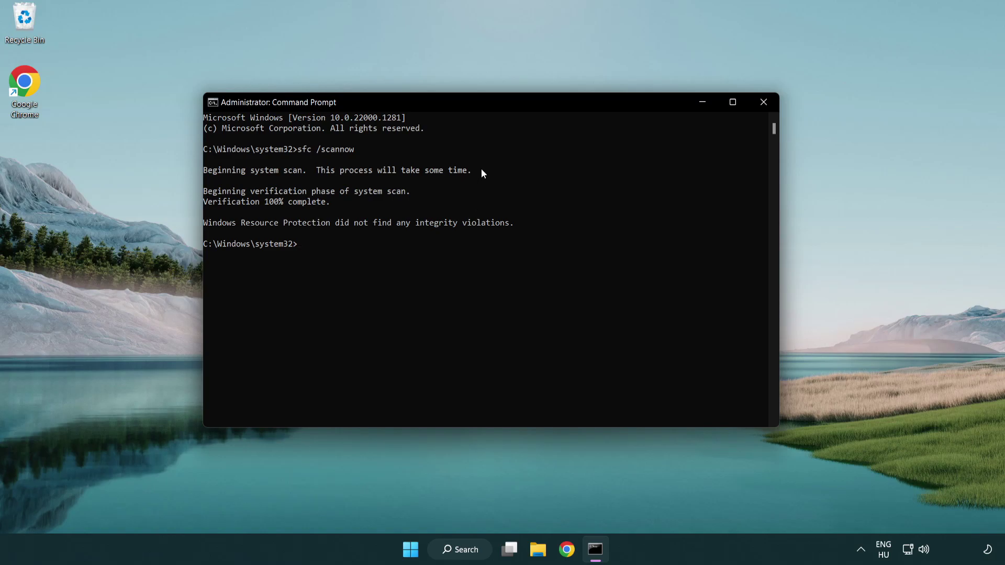
pyautogui.click(764, 102)
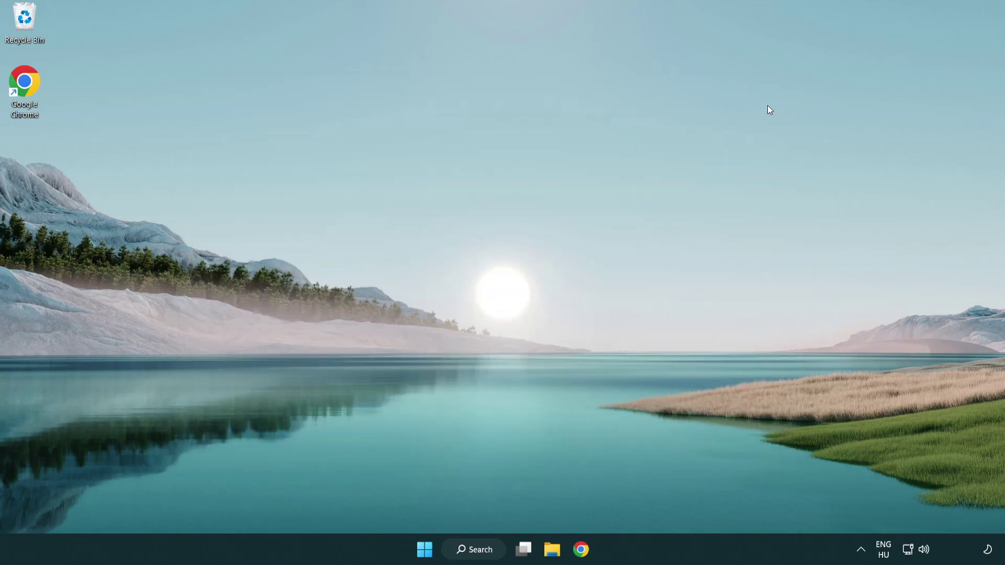
pyautogui.click(410, 549)
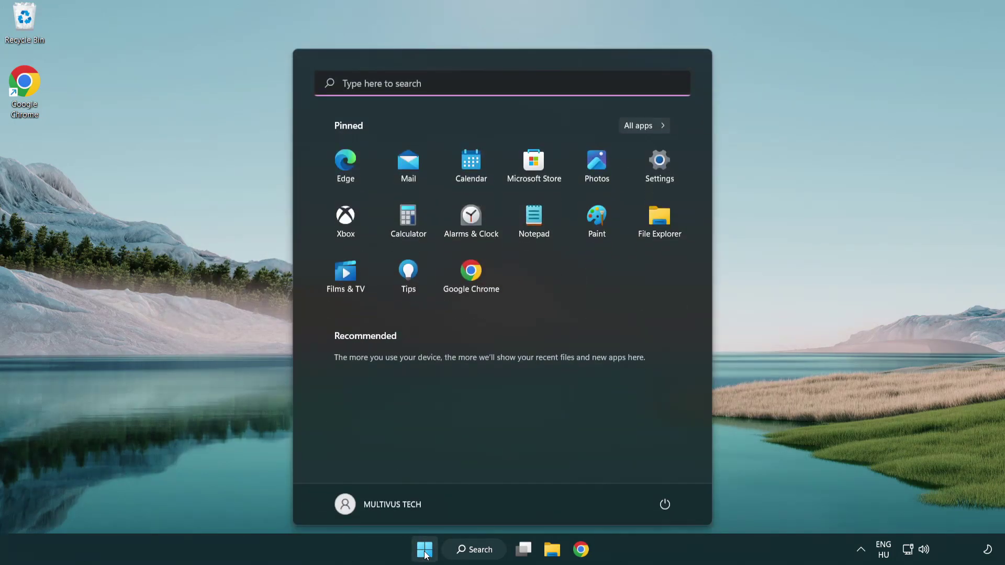
pyautogui.click(666, 502)
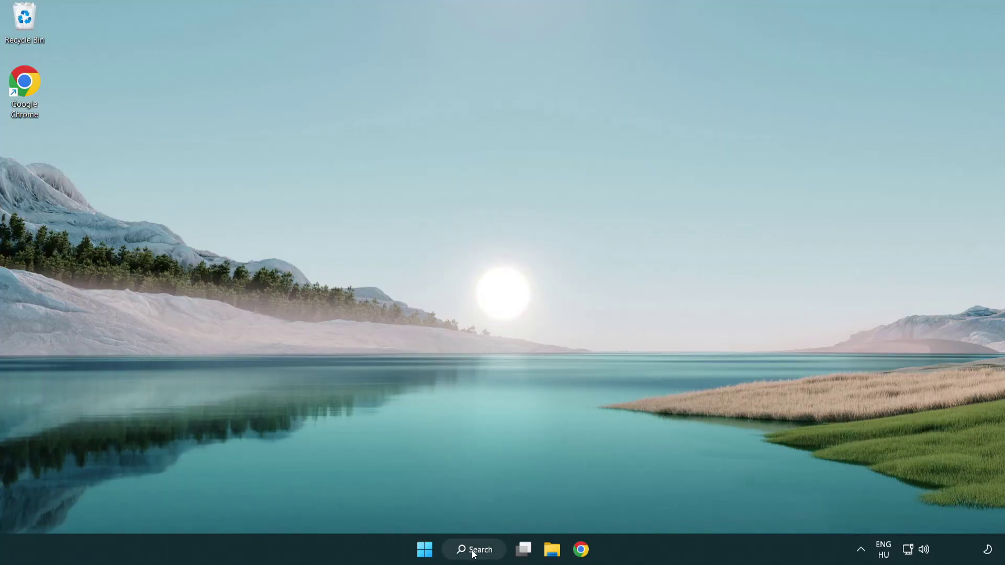
# - Search 'security' and open Windows Security's Virus & threat protection page
pyautogui.click(476, 555)
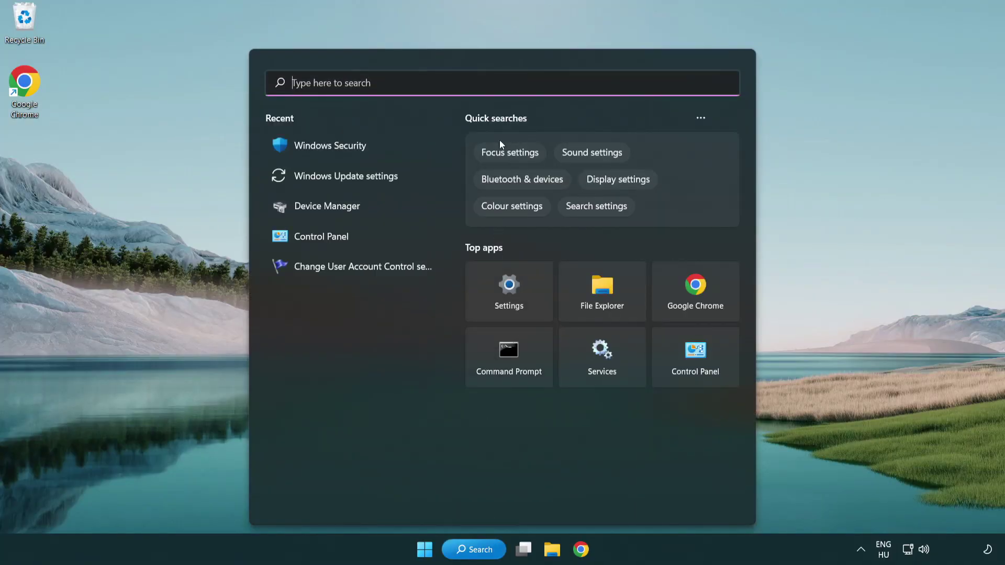
pyautogui.write('sec')
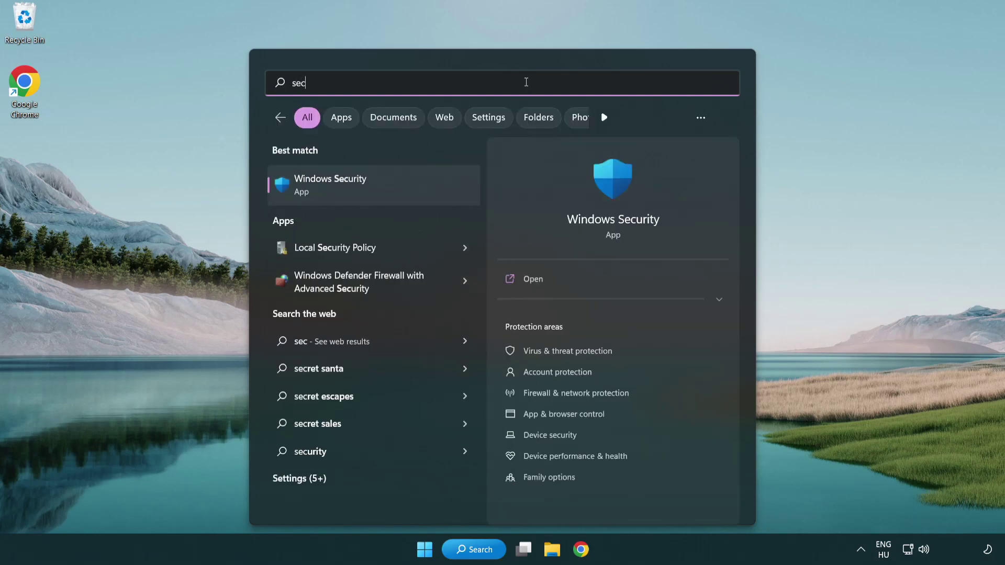
pyautogui.write('uri')
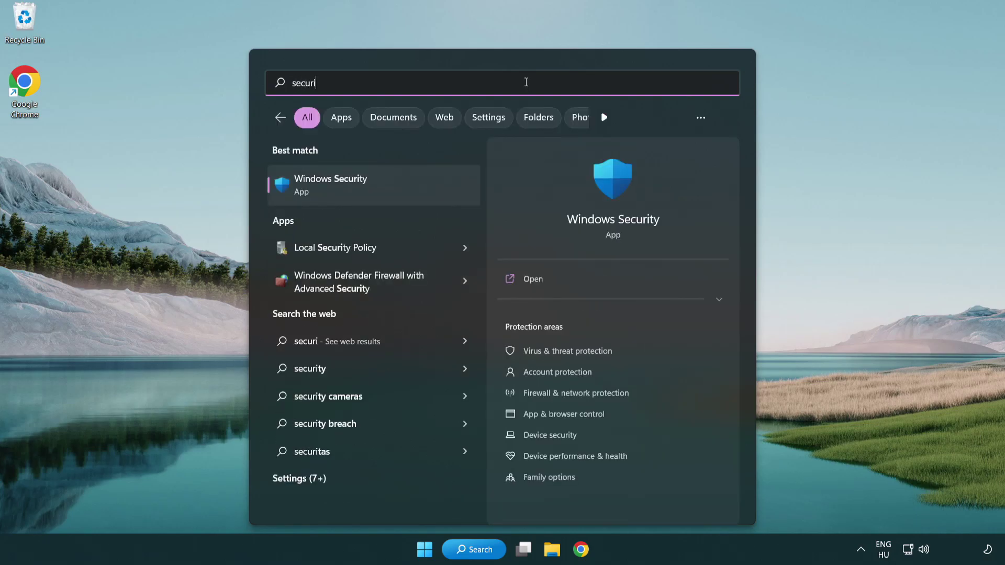
pyautogui.write('ty')
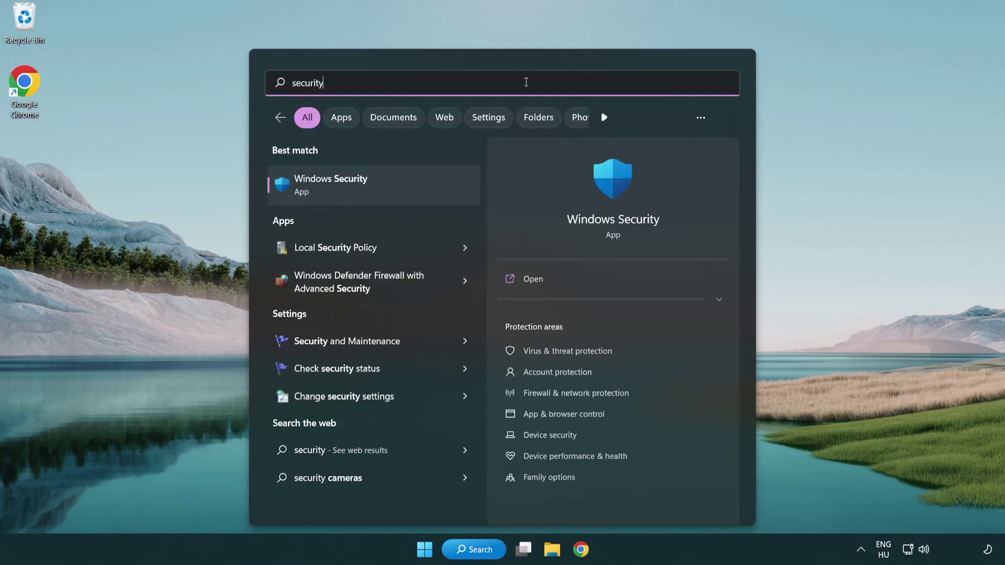
pyautogui.click(412, 194)
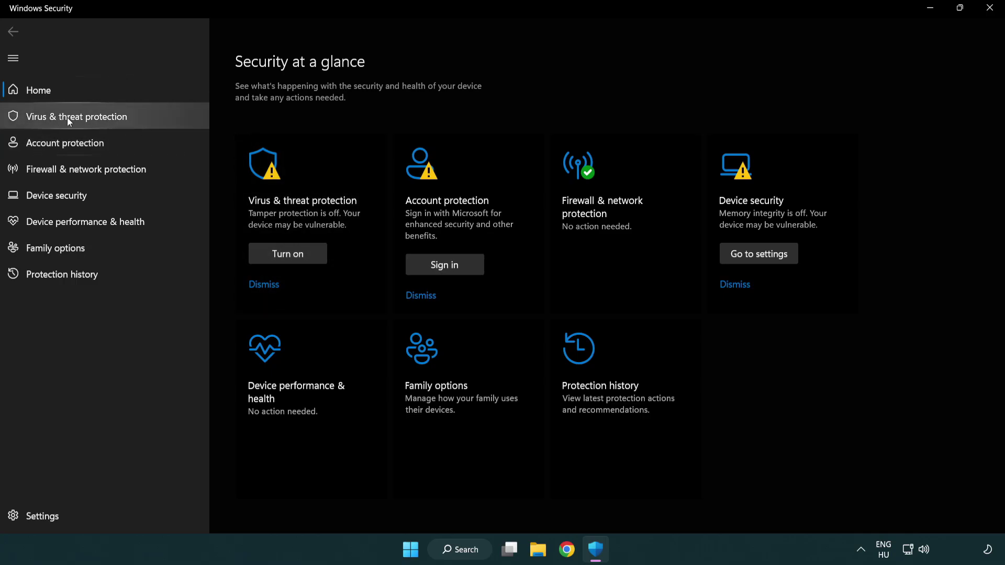
pyautogui.click(153, 120)
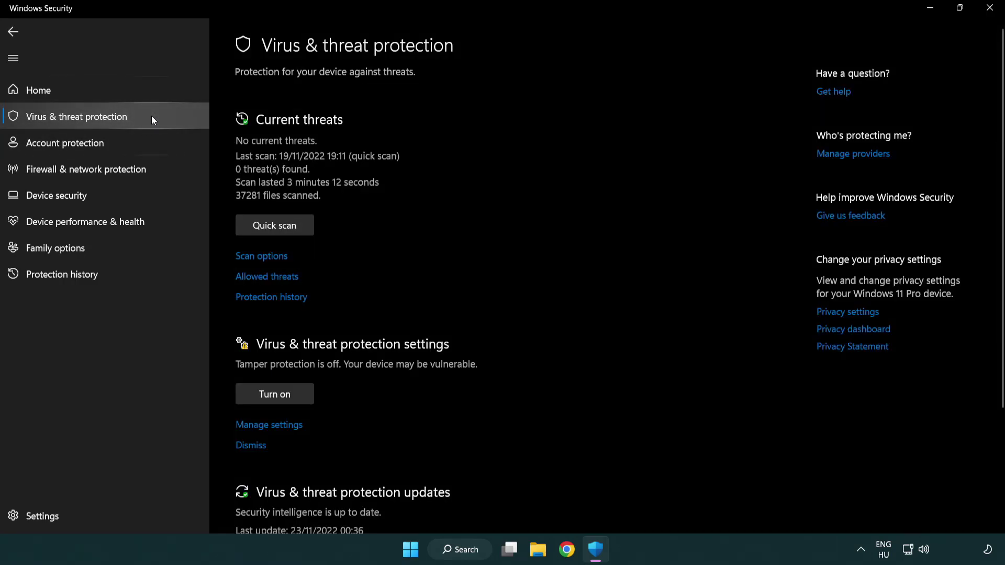
# - Open the Virus & threat protection settings and go to Add or remove exclusions
pyautogui.scroll(-2, 262, 209)
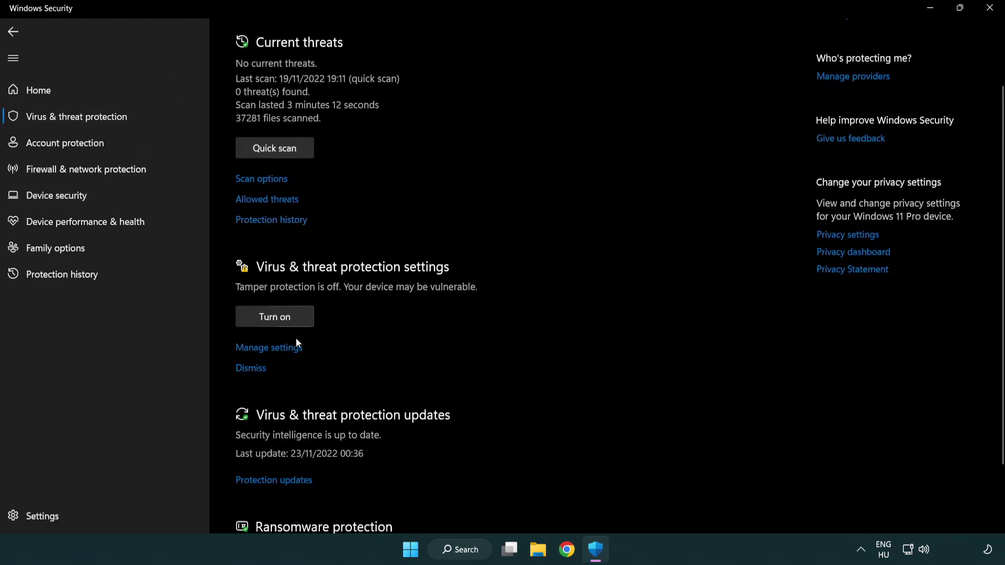
pyautogui.click(268, 348)
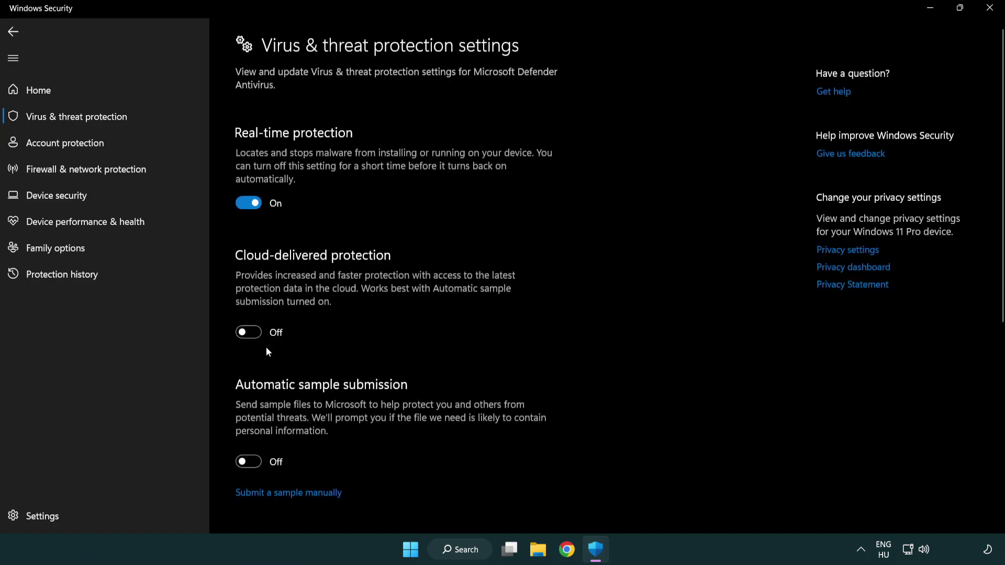
pyautogui.scroll(-8, 267, 349)
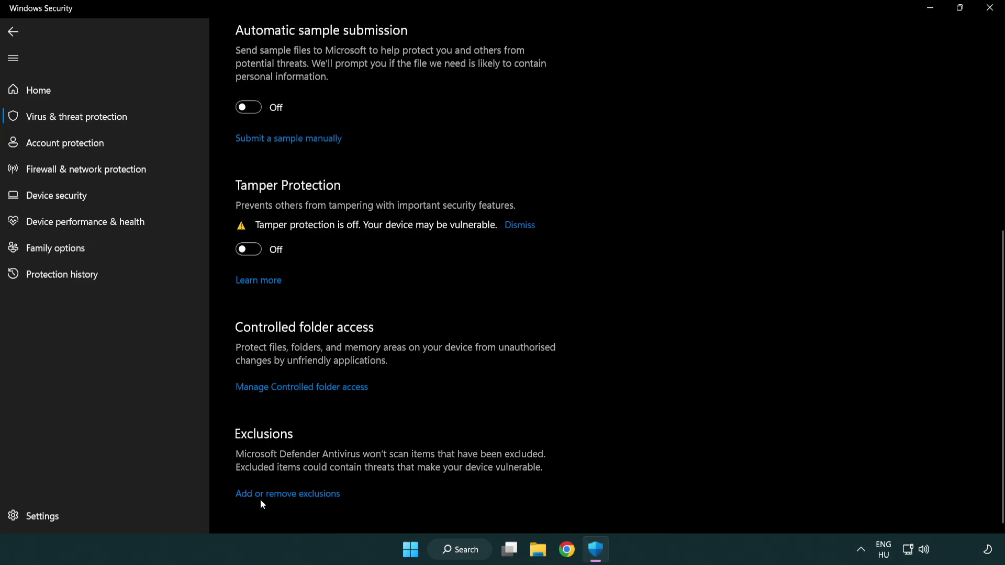
pyautogui.click(290, 494)
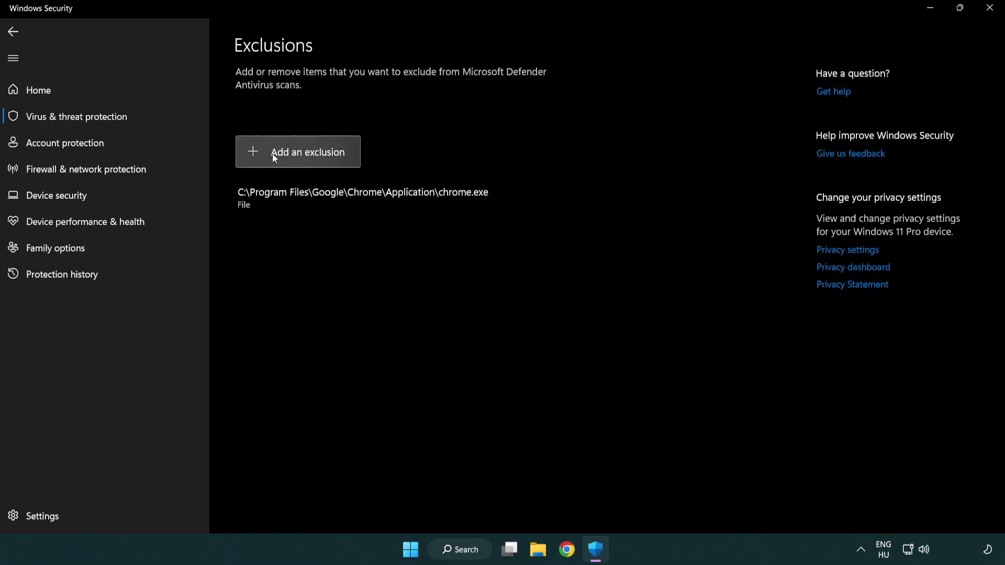
# - Start a new File exclusion and navigate the file picker up to This PC
pyautogui.click(302, 159)
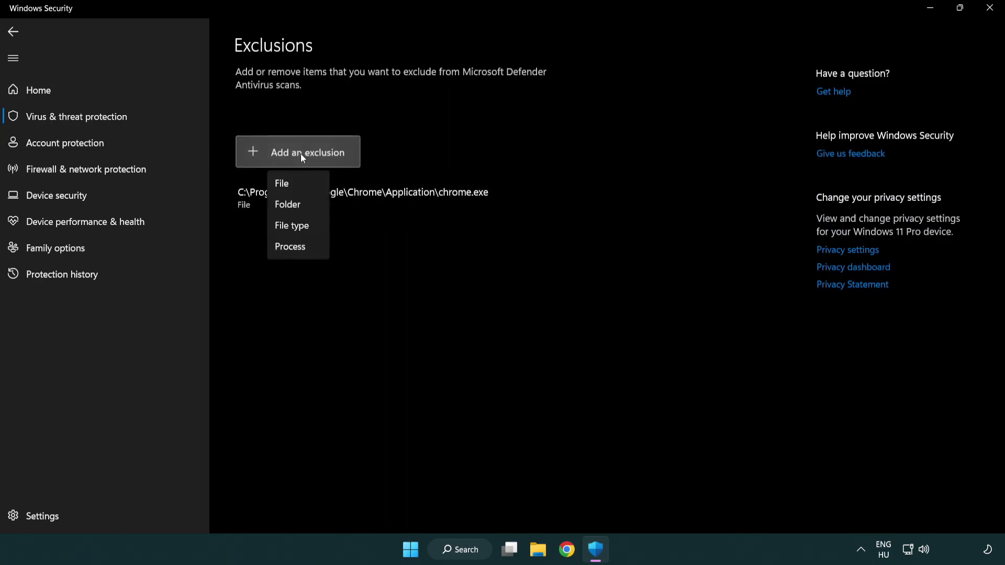
pyautogui.click(303, 187)
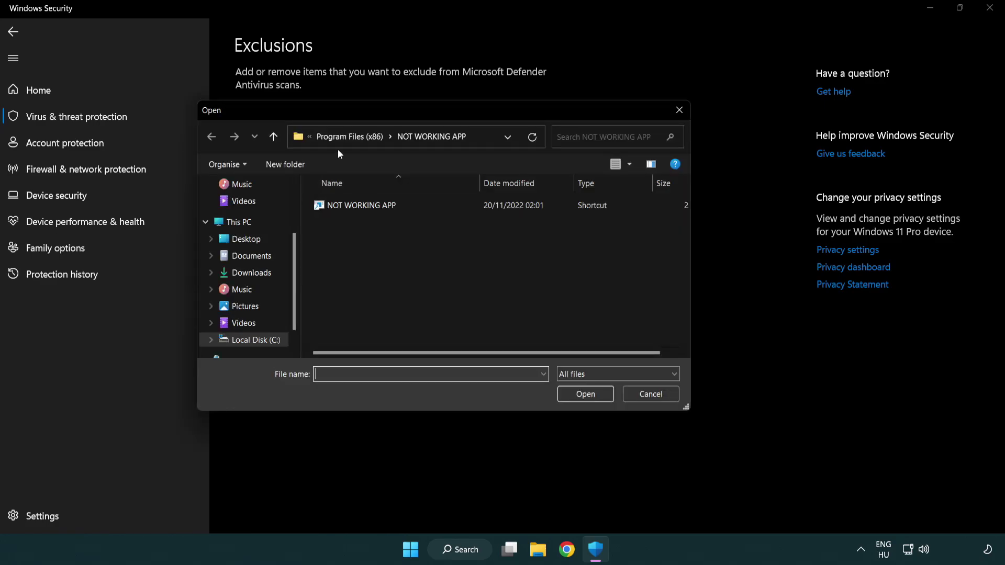
pyautogui.click(340, 140)
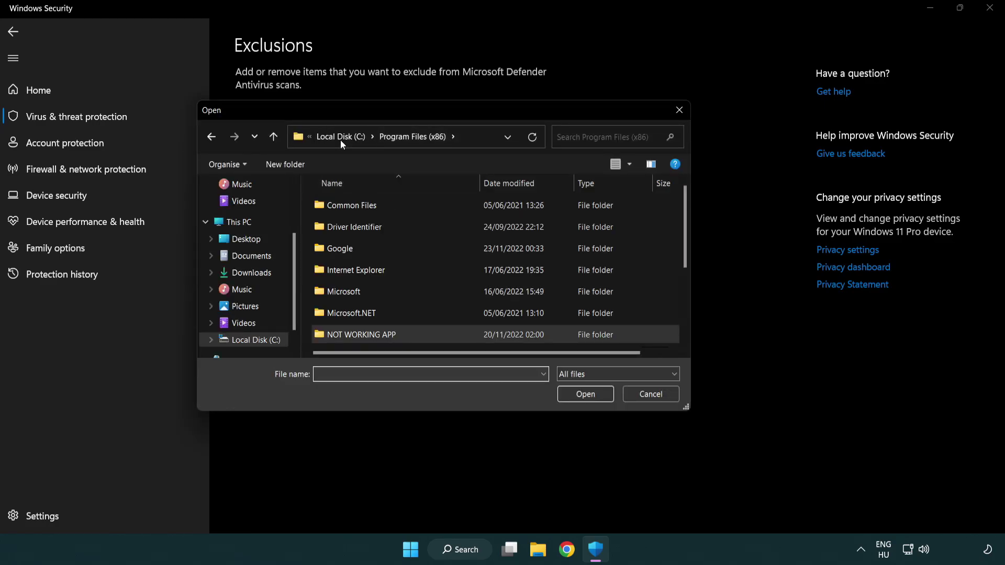
pyautogui.click(347, 137)
pyautogui.click(340, 139)
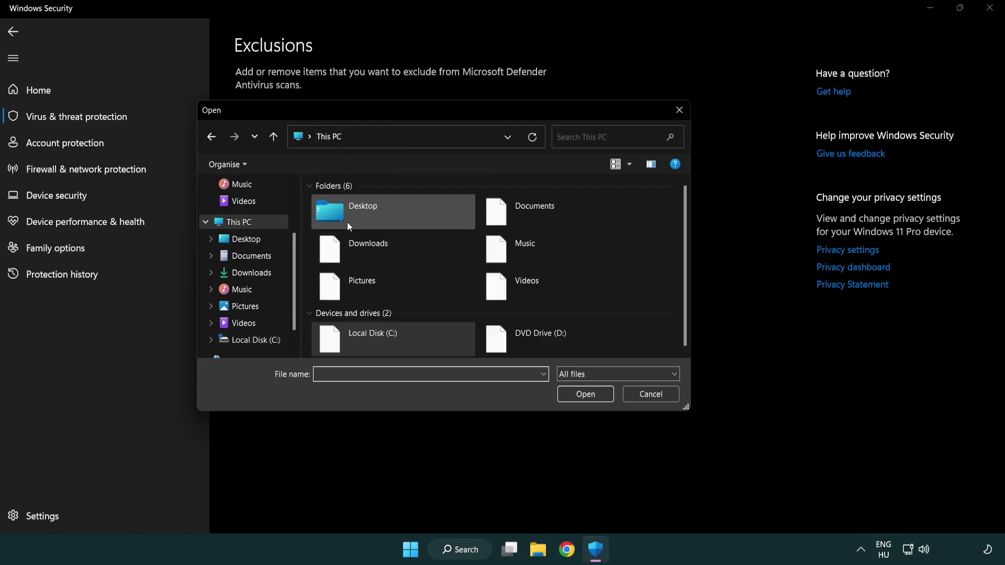
# - Pick the shortcut in C:\Program Files (x86)\NOT WORKING APP as the excluded file
pyautogui.doubleClick(366, 347)
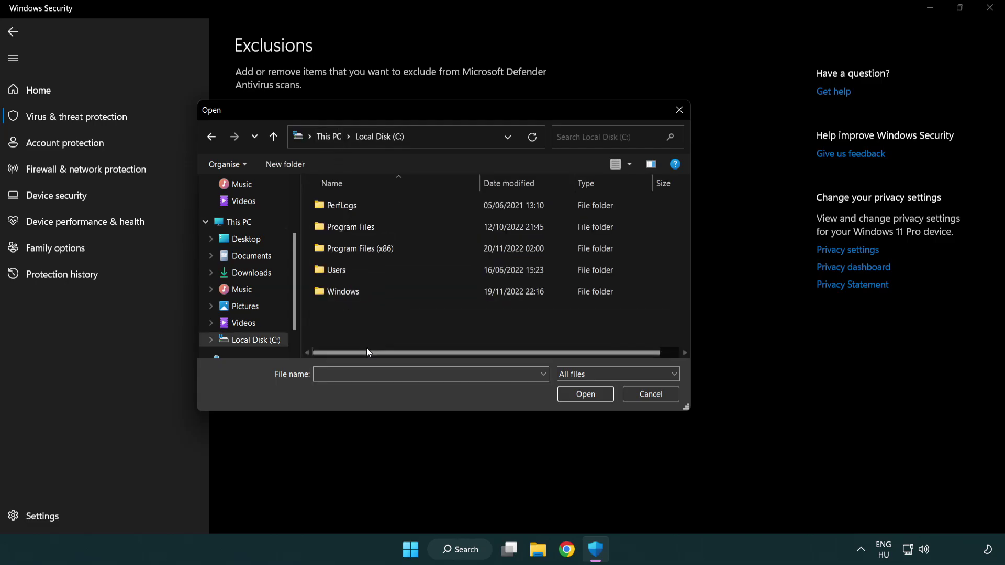
pyautogui.doubleClick(368, 251)
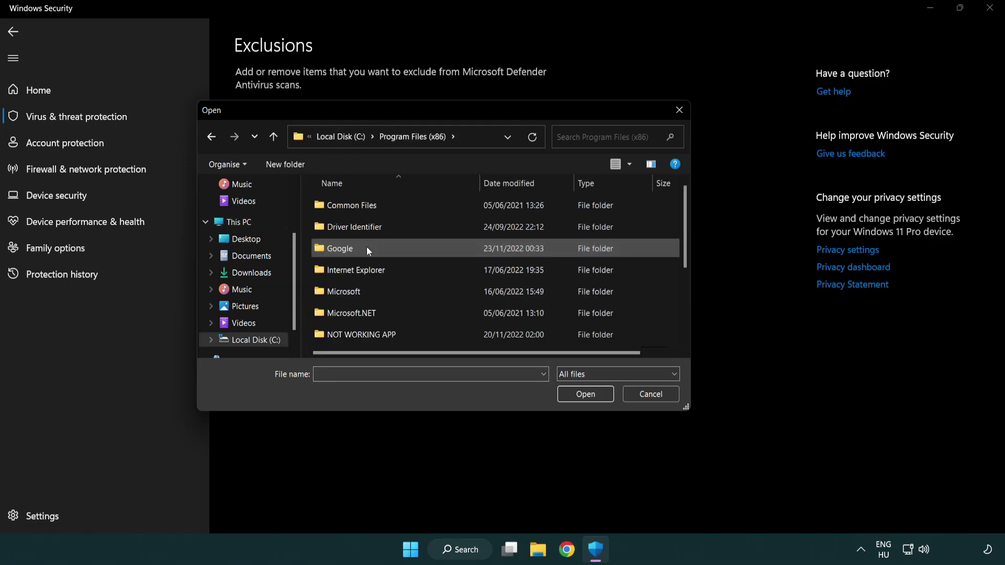
pyautogui.doubleClick(375, 336)
pyautogui.click(353, 204)
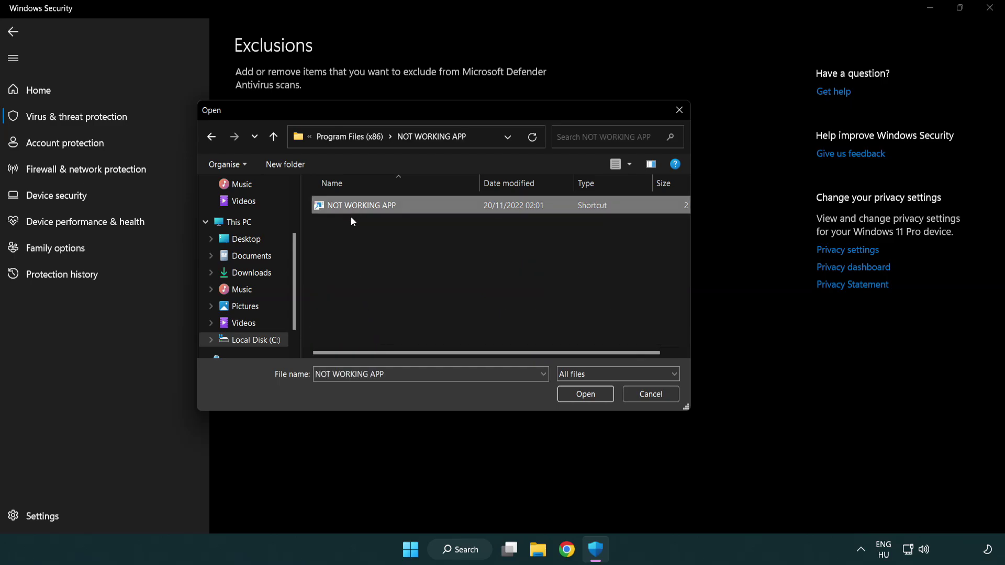
pyautogui.click(585, 400)
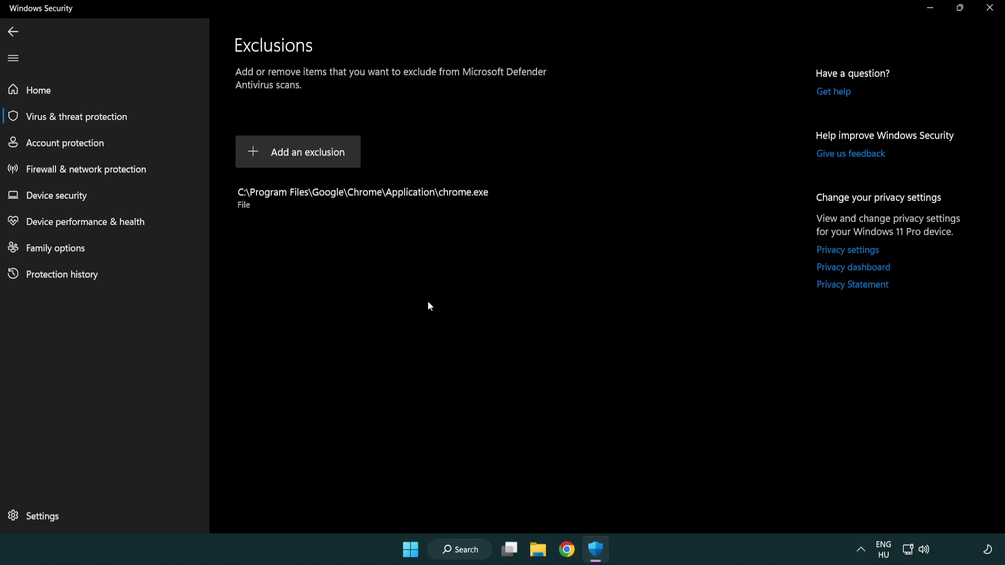
# - Close Windows Security and bring up the Start menu's sleep, shut down and restart options
pyautogui.click(989, 8)
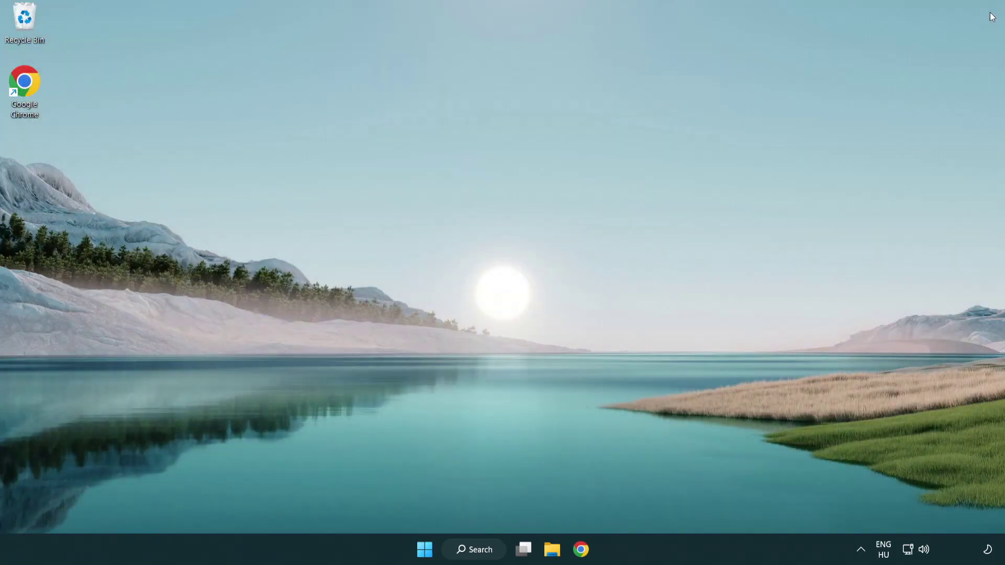
pyautogui.click(424, 549)
pyautogui.click(666, 504)
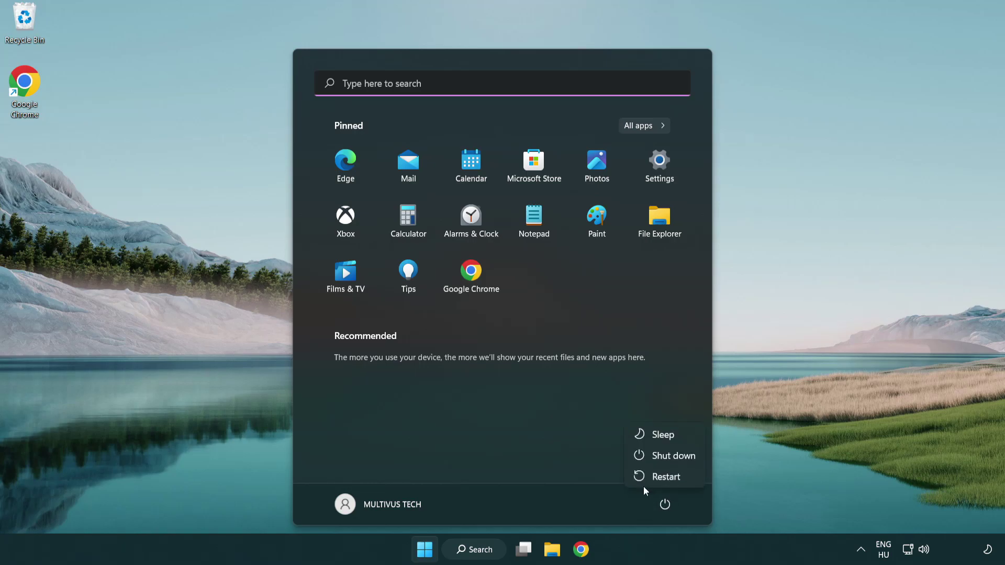